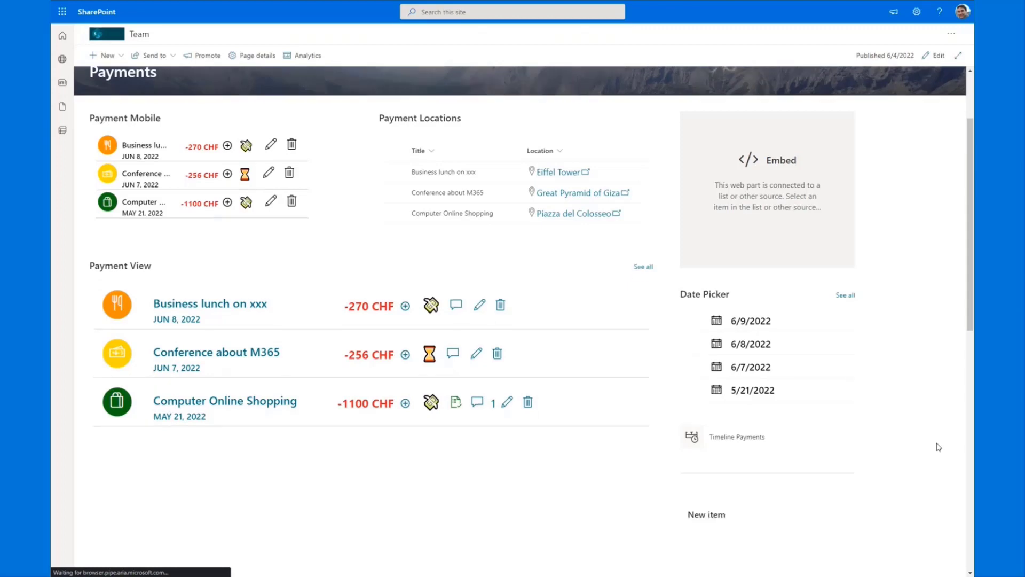
- In the new item form, enter the title "Business Travel to place xxx", the description "Travel expense" and the category AirTickets
scroll(928, 442, "down", 2)
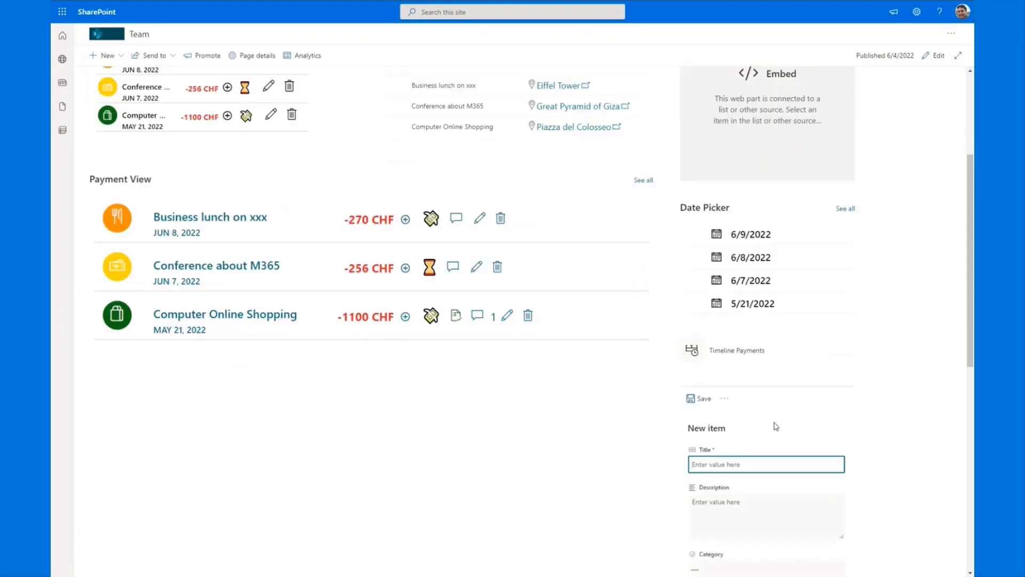
scroll(765, 416, "down", 2)
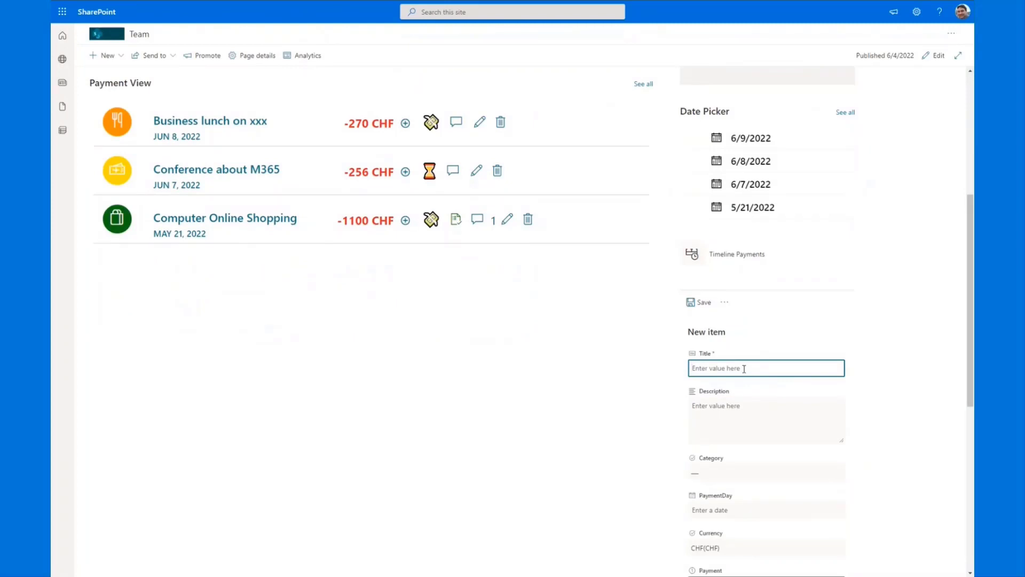
type("Business Travel to place xxx")
scroll(716, 425, "down", 2)
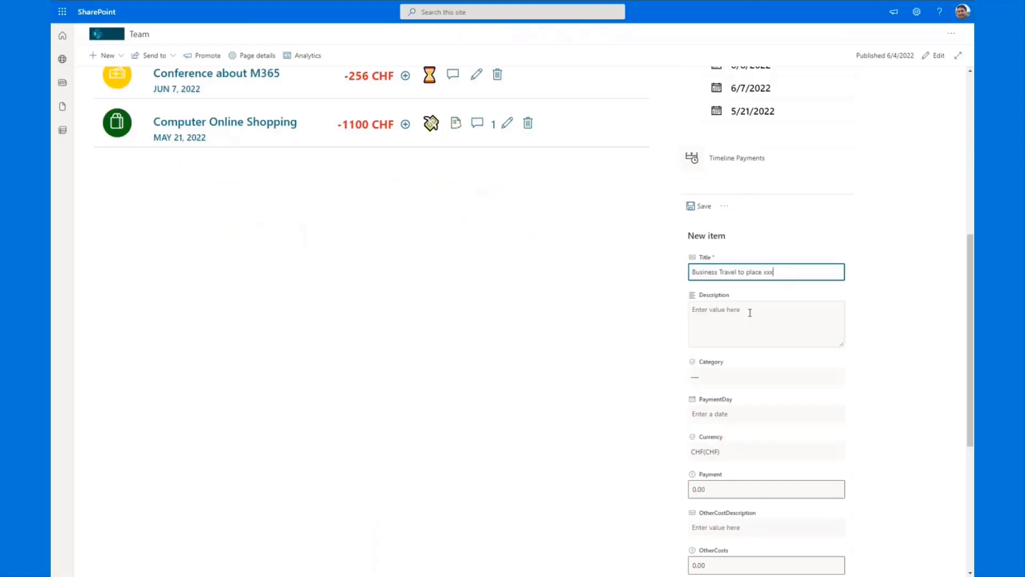
left_click(747, 314)
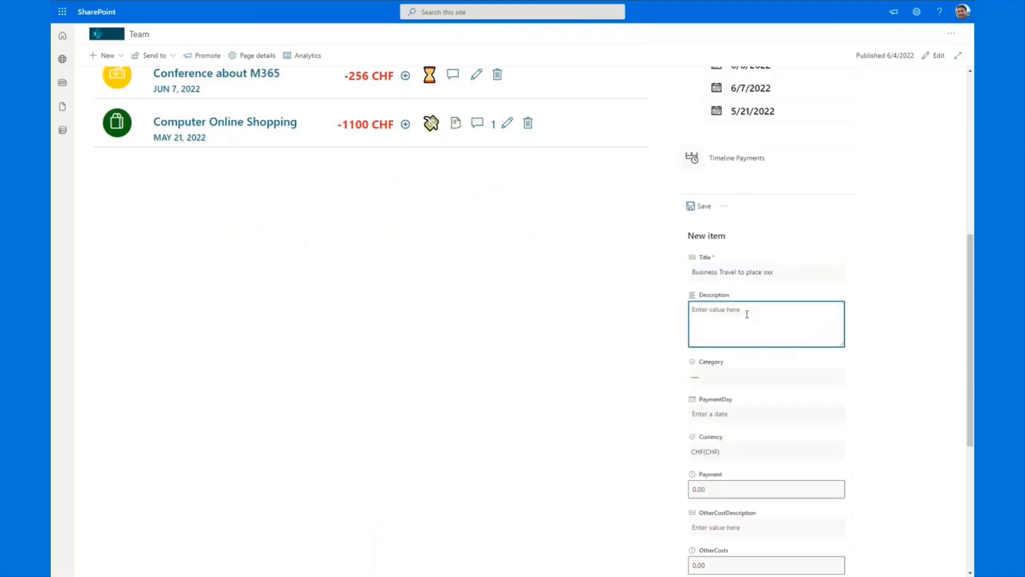
type("Travel expense")
left_click(758, 379)
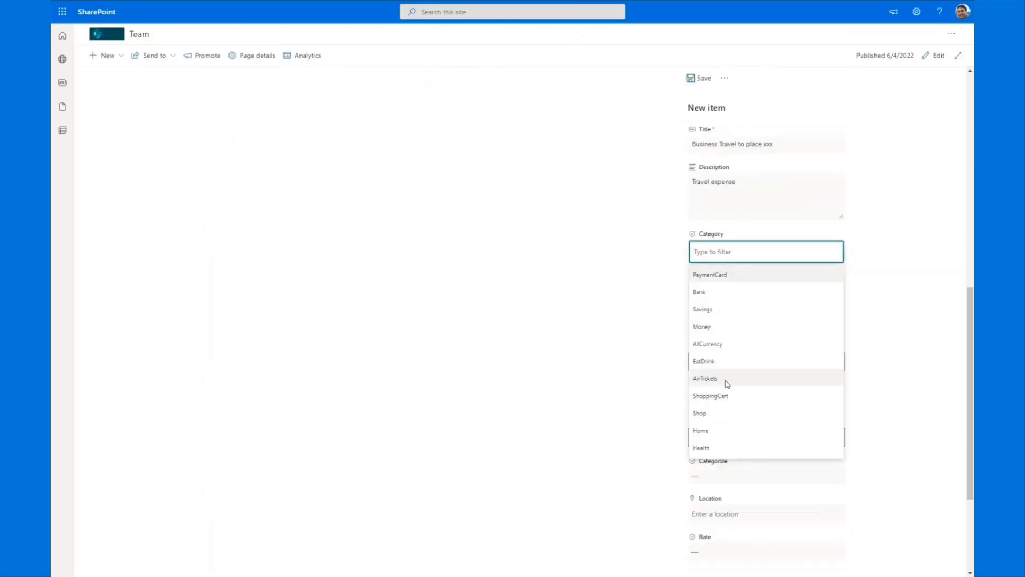
left_click(727, 381)
- Enter 450 as the OtherCostDescription, set Categorize to Green, and save the new payment item
left_click(749, 399)
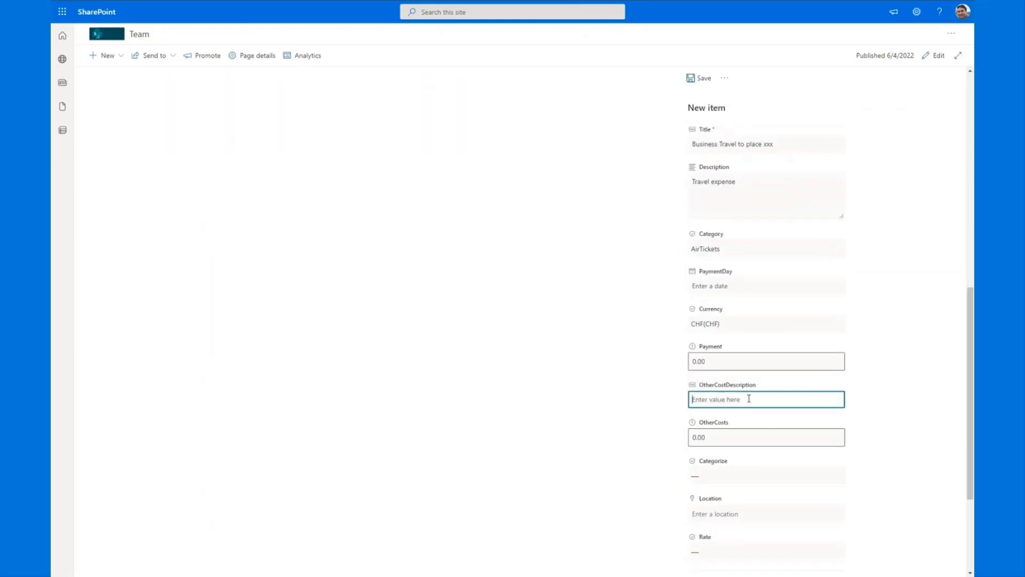
type("450")
scroll(720, 438, "down", 1)
left_click(723, 432)
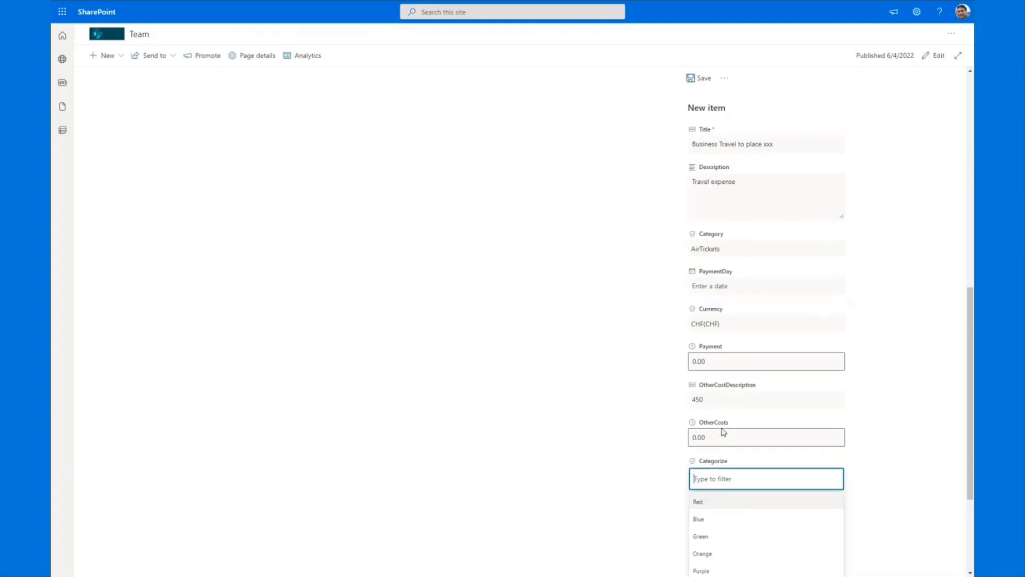
scroll(723, 474, "down", 2)
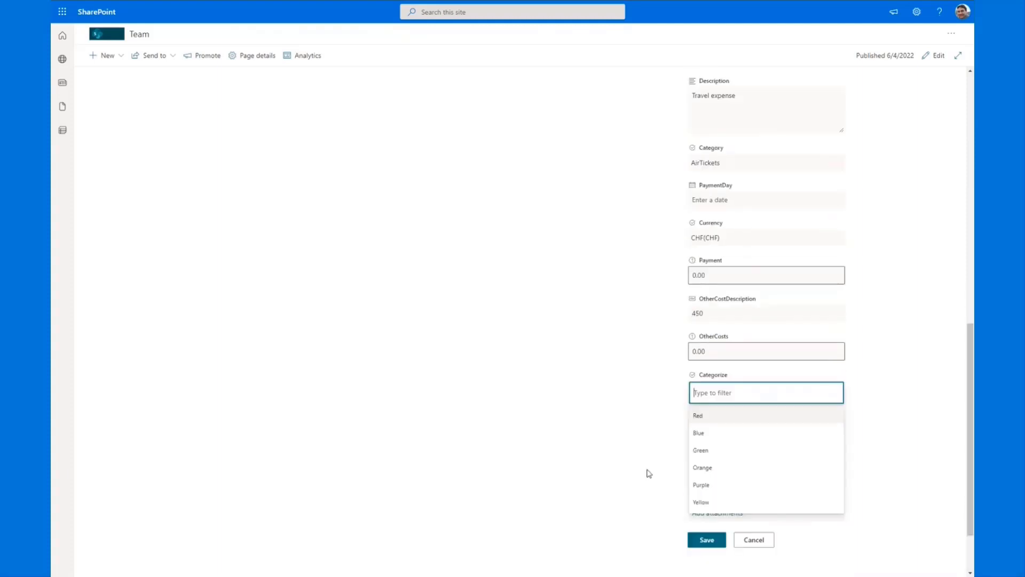
left_click(726, 444)
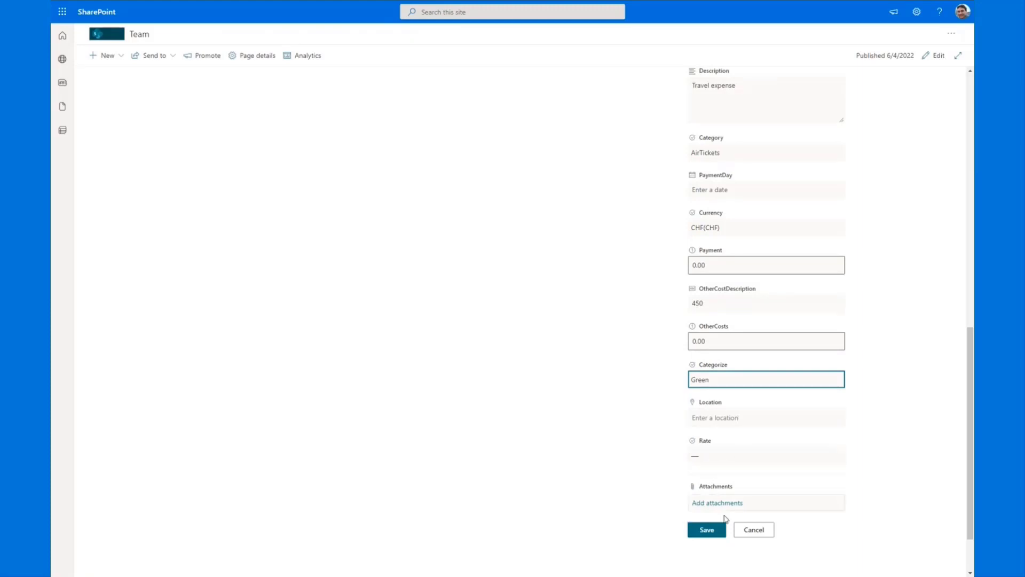
left_click(711, 531)
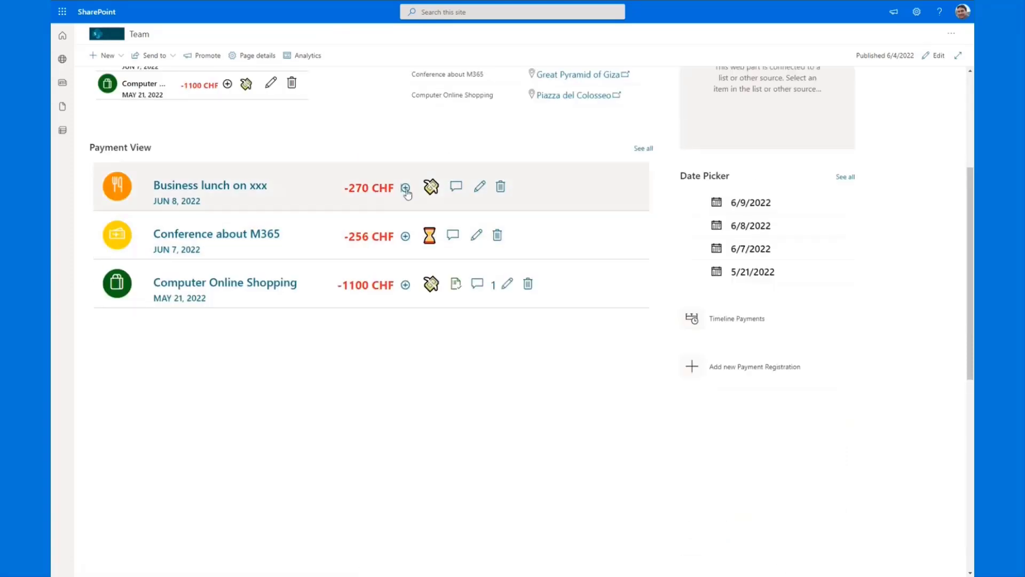
- Set the payment date of "Business Travel to place xxx" to June 9, 2022 in the Payment View
scroll(415, 194, "up", 2)
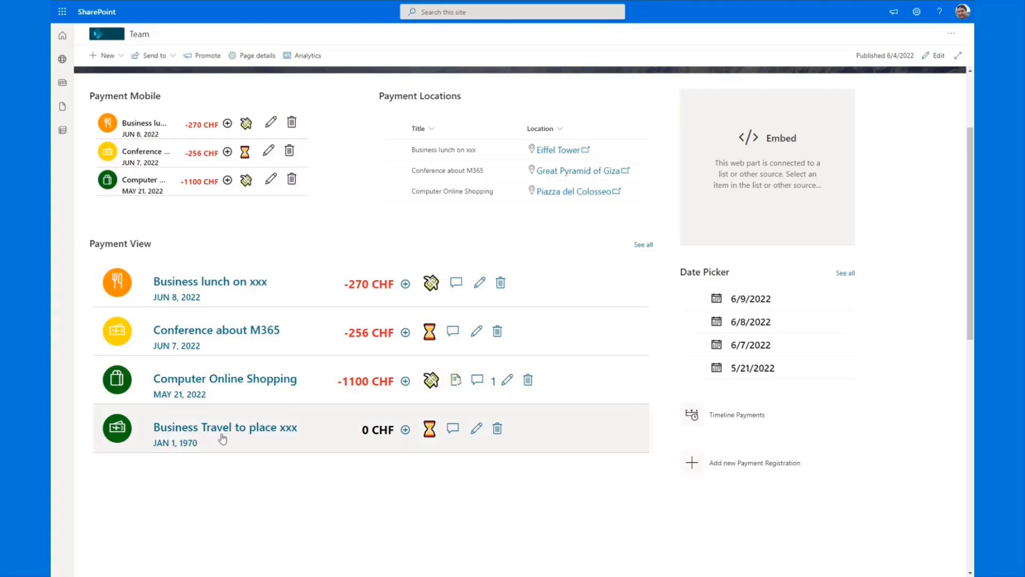
left_click(184, 448)
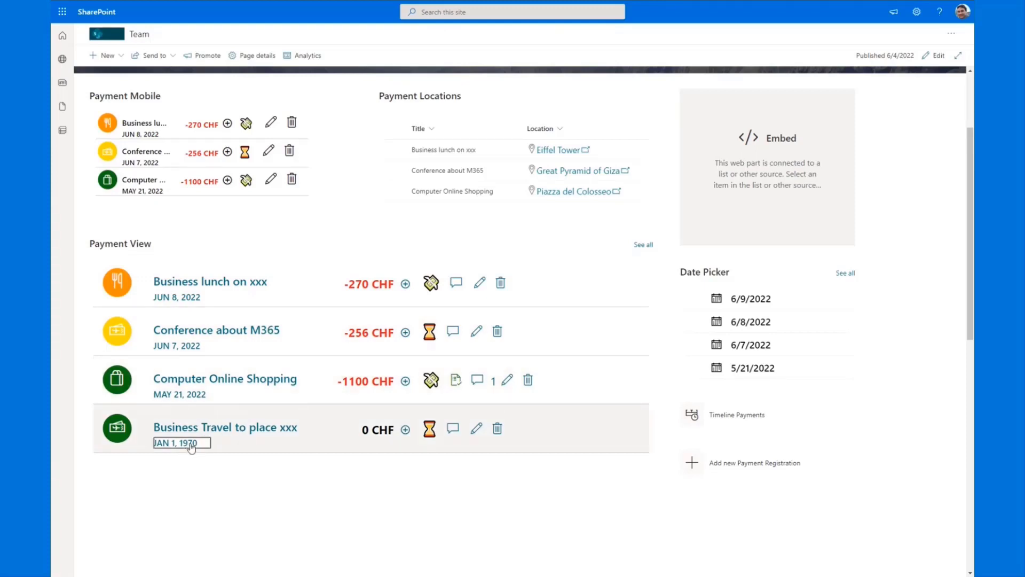
left_click(191, 447)
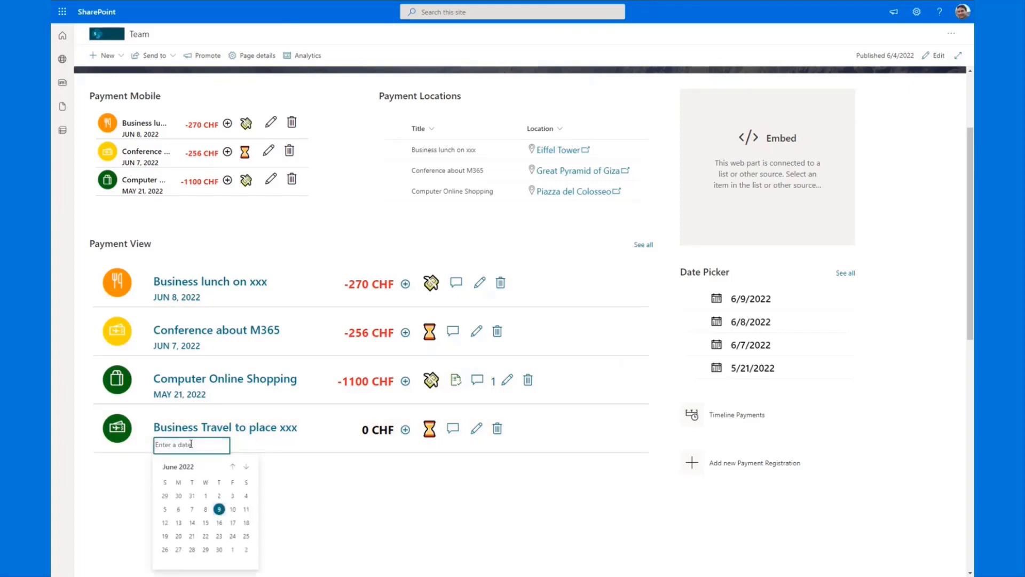
left_click(221, 514)
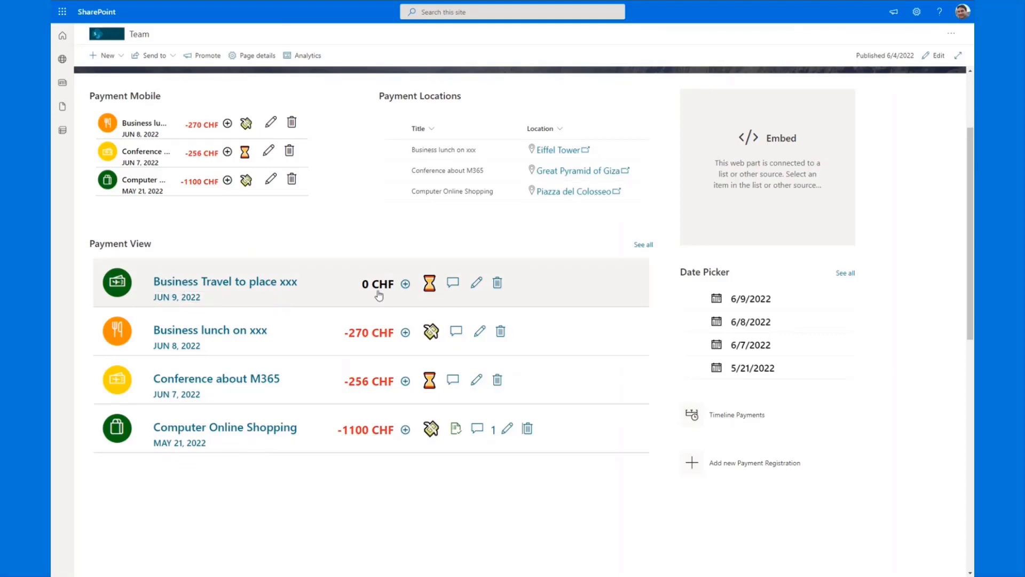
- Expand the Business Travel payment's details, clear its other expense description, and set the Amount to -450 CHF
left_click(406, 284)
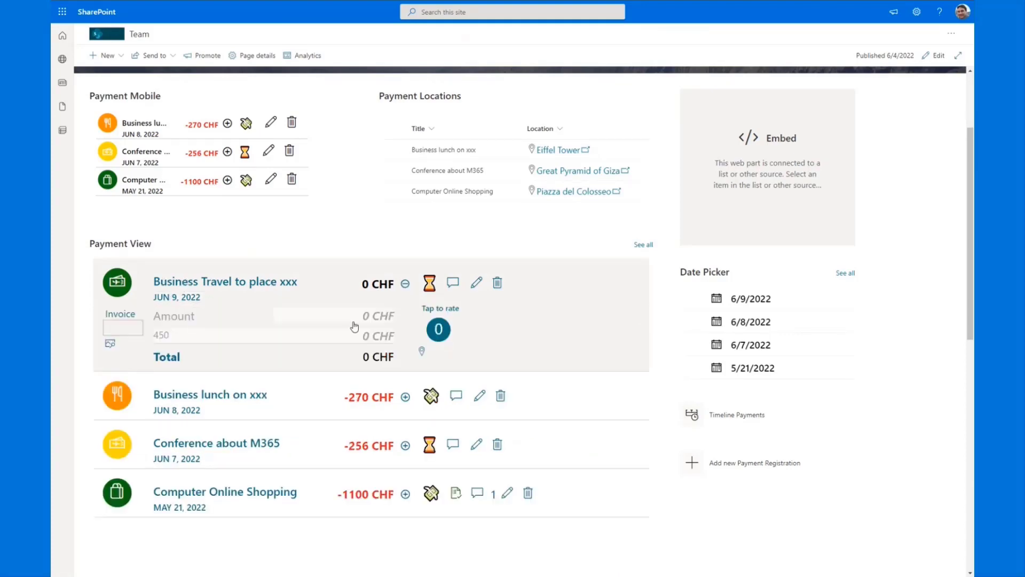
left_click(184, 337)
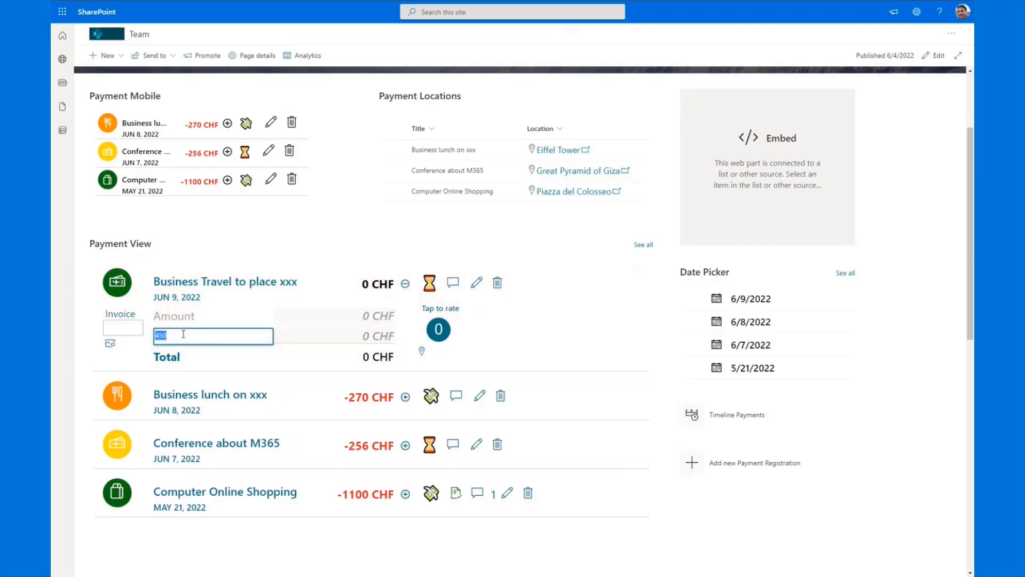
key("BackSpace")
left_click(332, 321)
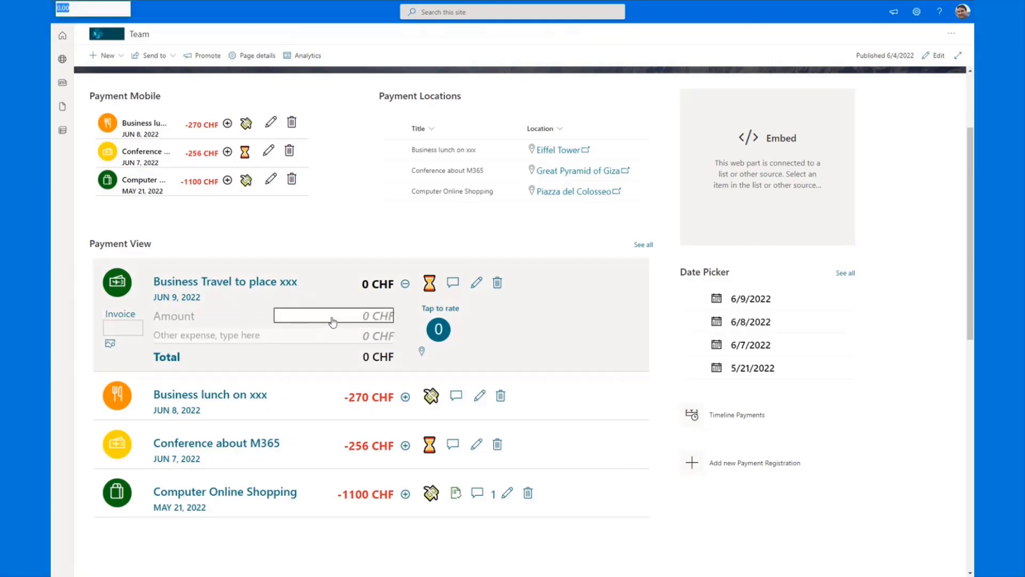
key("BackSpace")
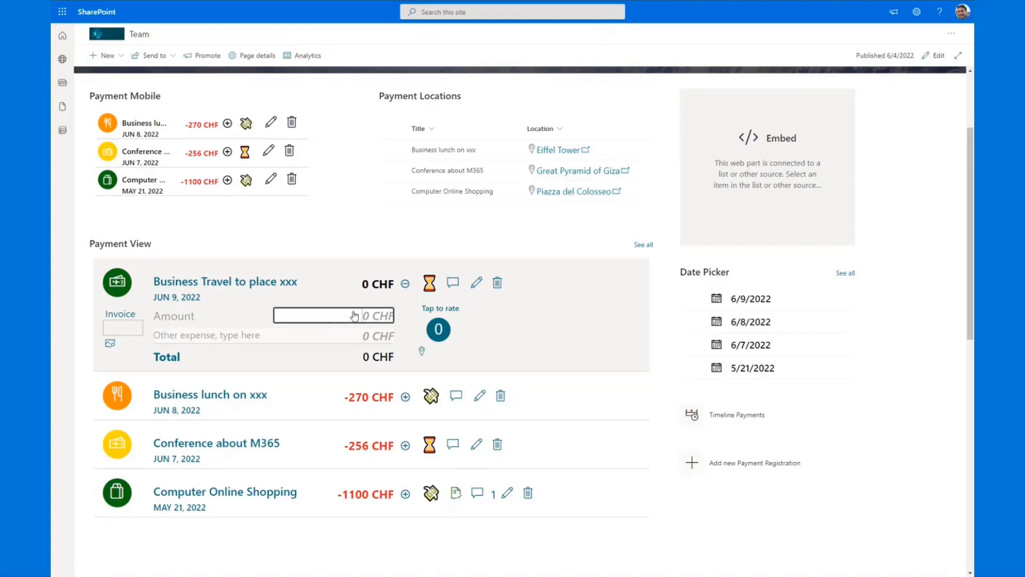
left_click(354, 313)
type("-450")
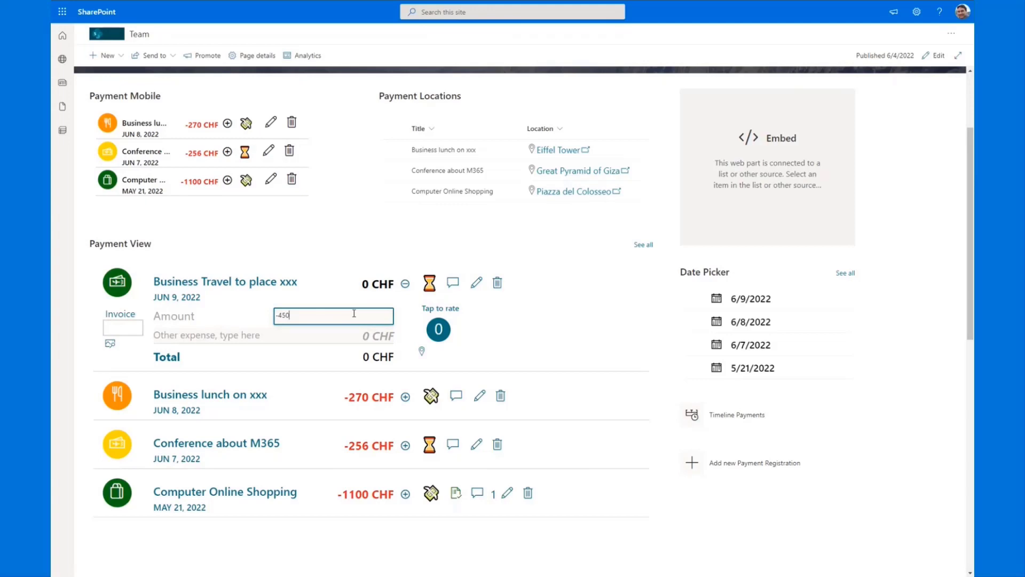
key("Return")
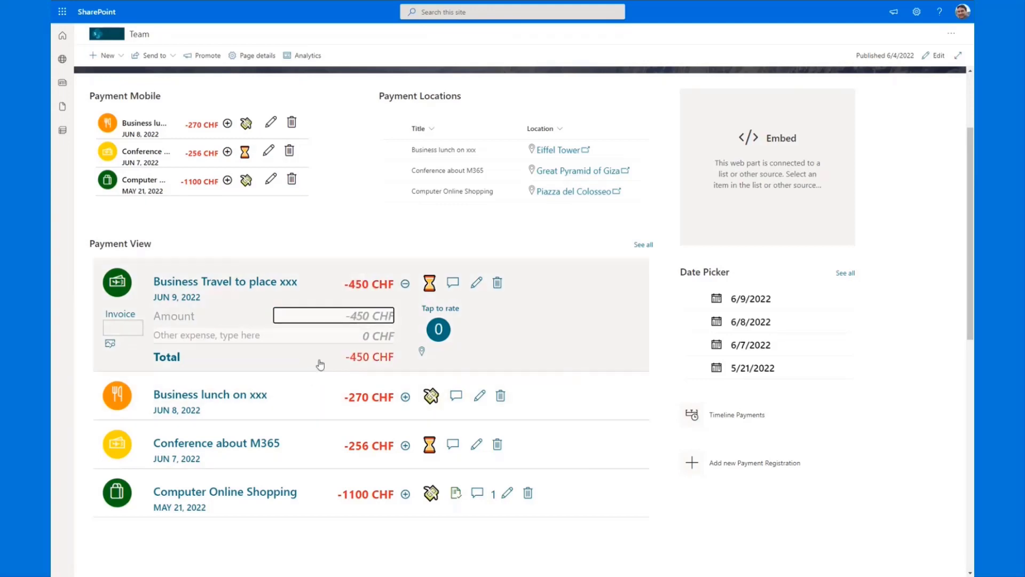
- Add the other expense "Taxi travel" with a cost of -60 CHF, and collapse the Business Travel payment's details
left_click(234, 337)
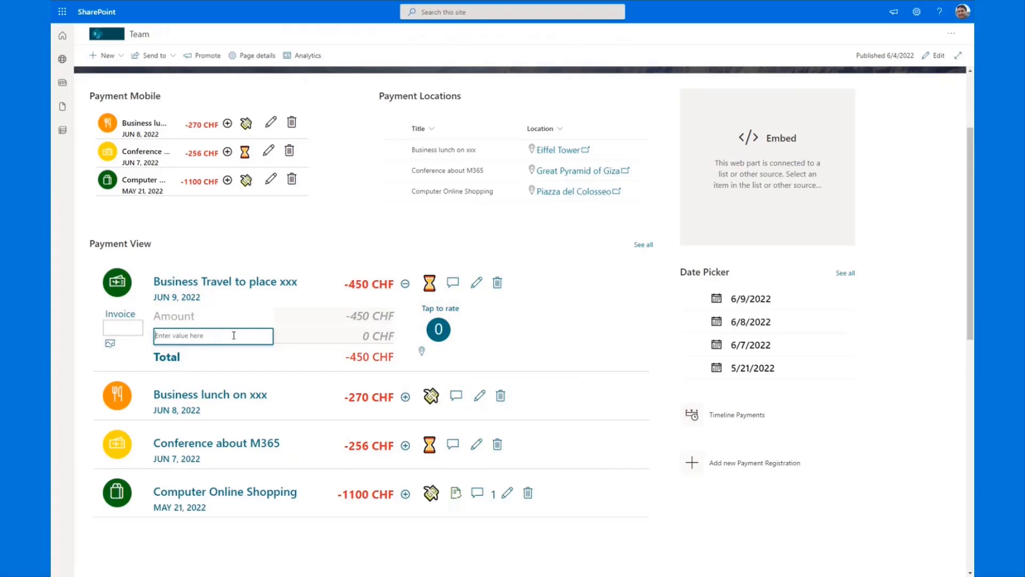
type("Taxi travel")
key("Return")
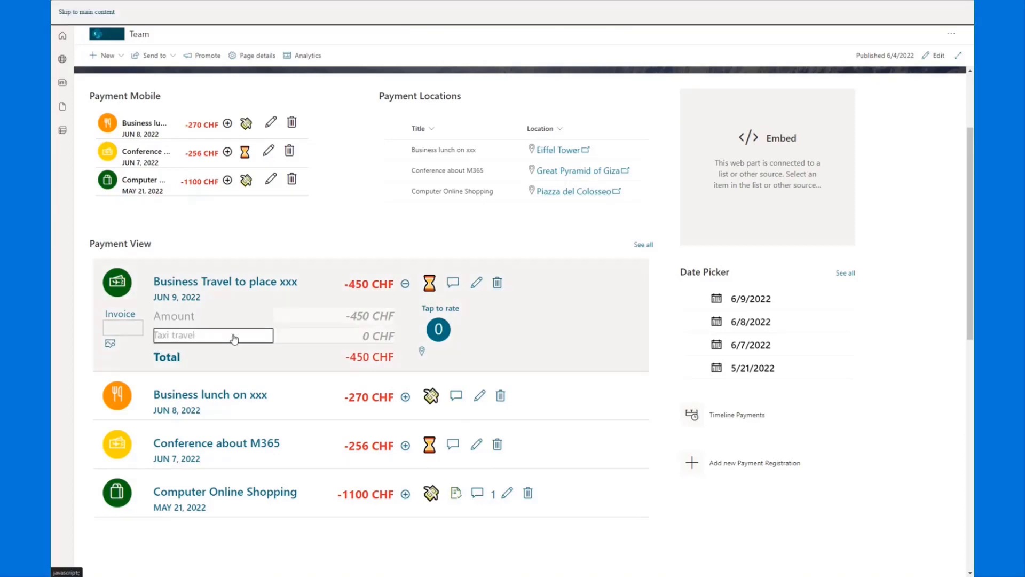
key("Tab")
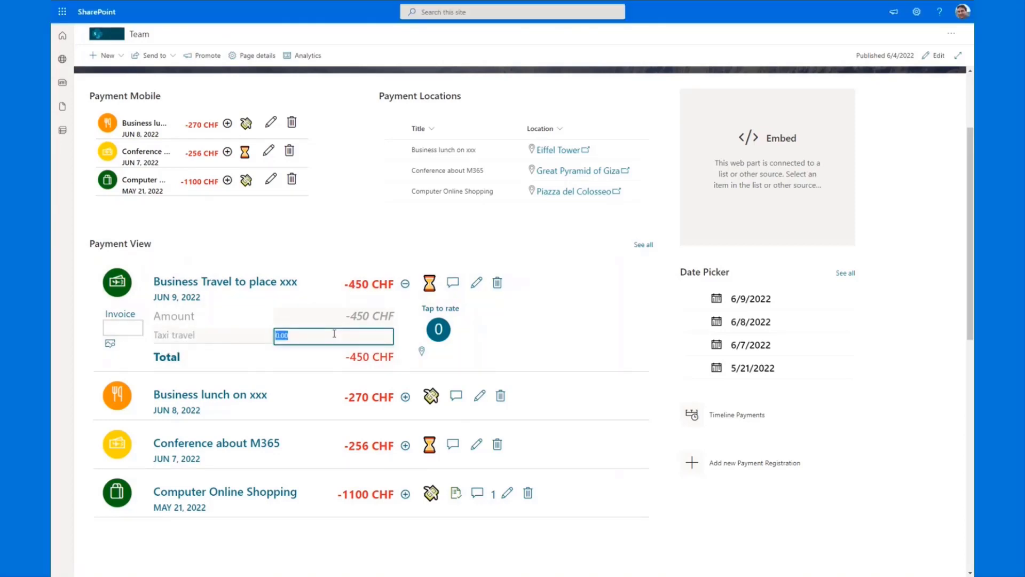
type("-60")
key("Return")
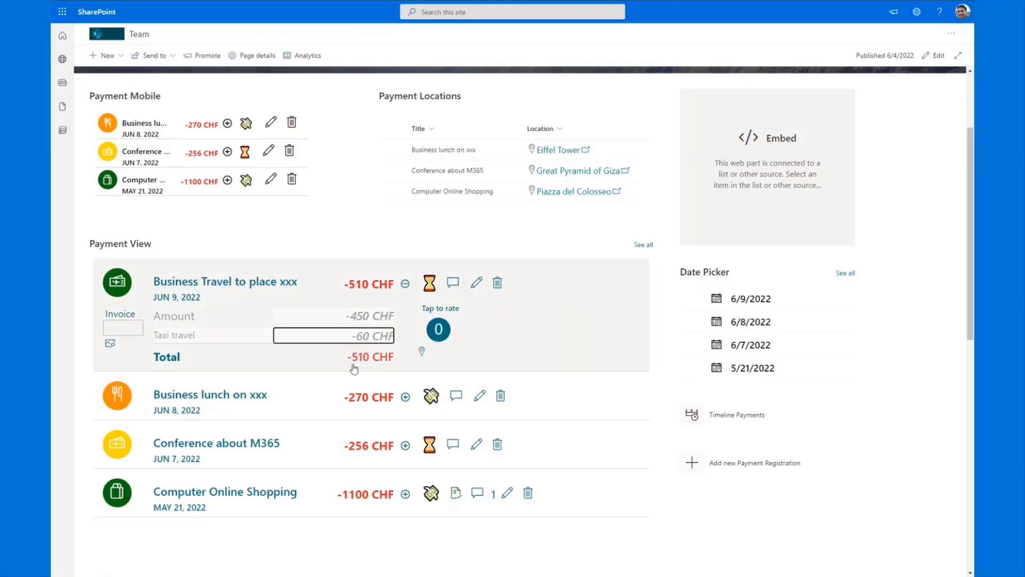
left_click(405, 285)
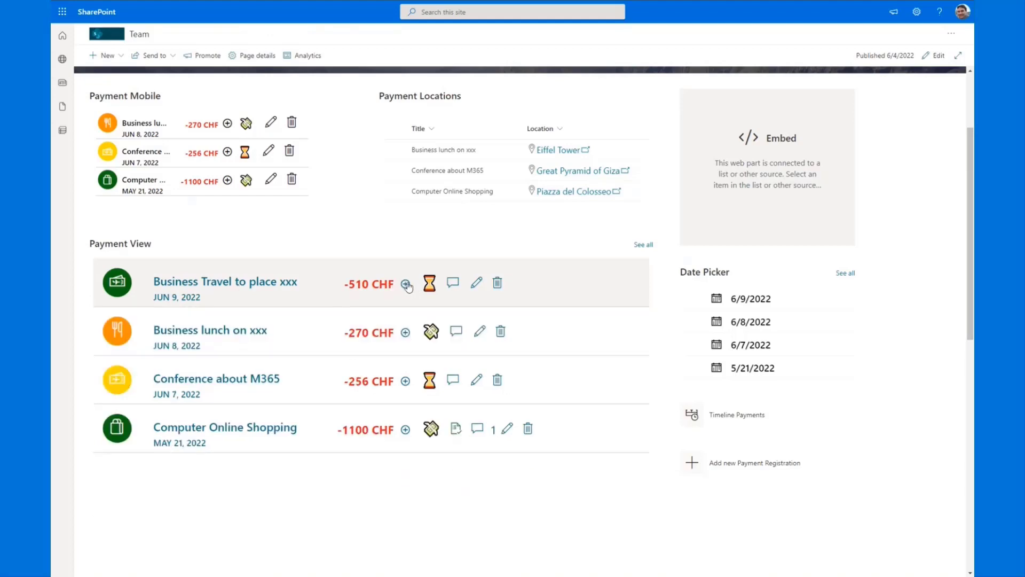
- Expand the Business Travel payment's details again and give it a rating of 3
left_click(405, 285)
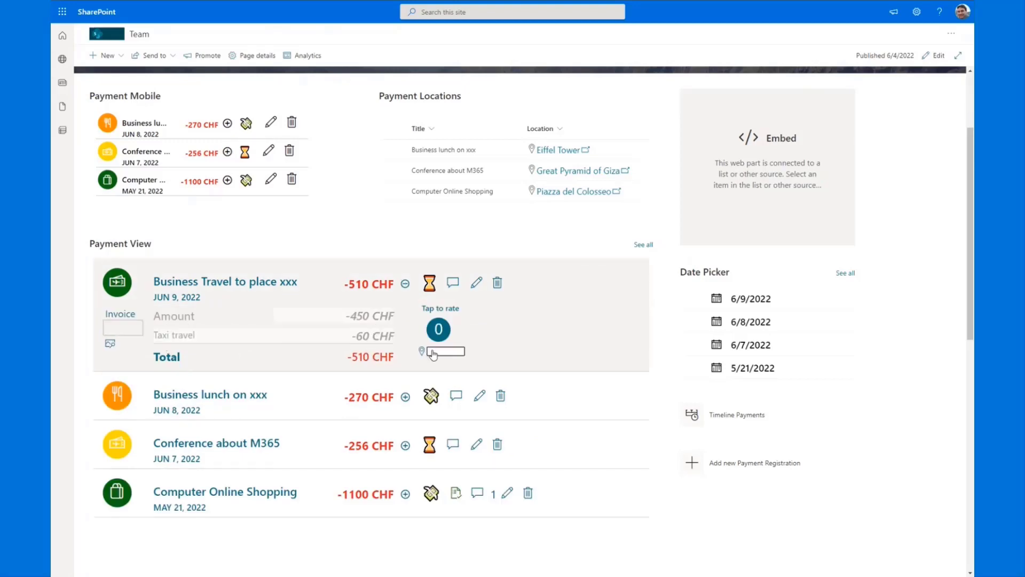
left_click(442, 334)
left_click(443, 335)
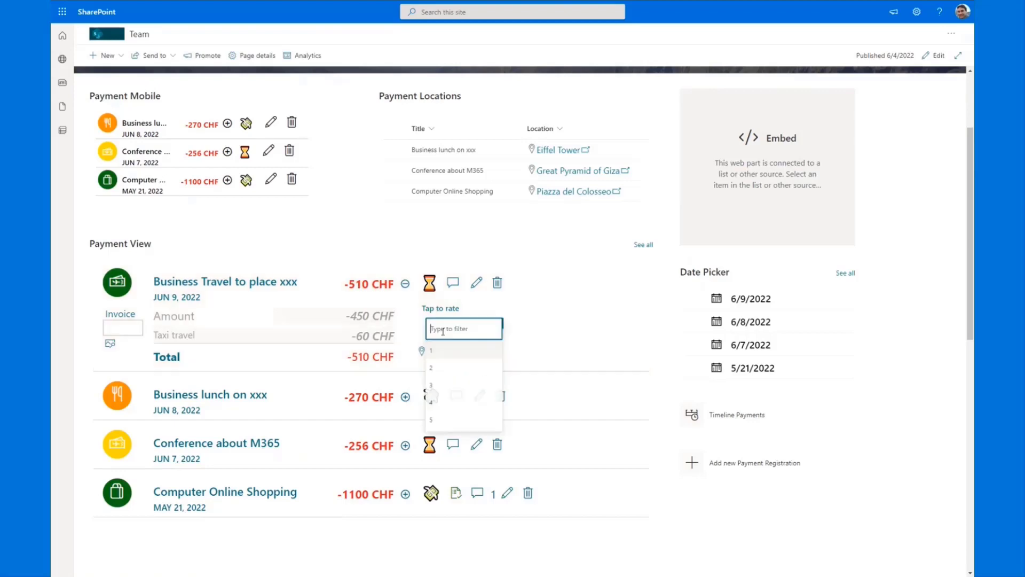
left_click(443, 390)
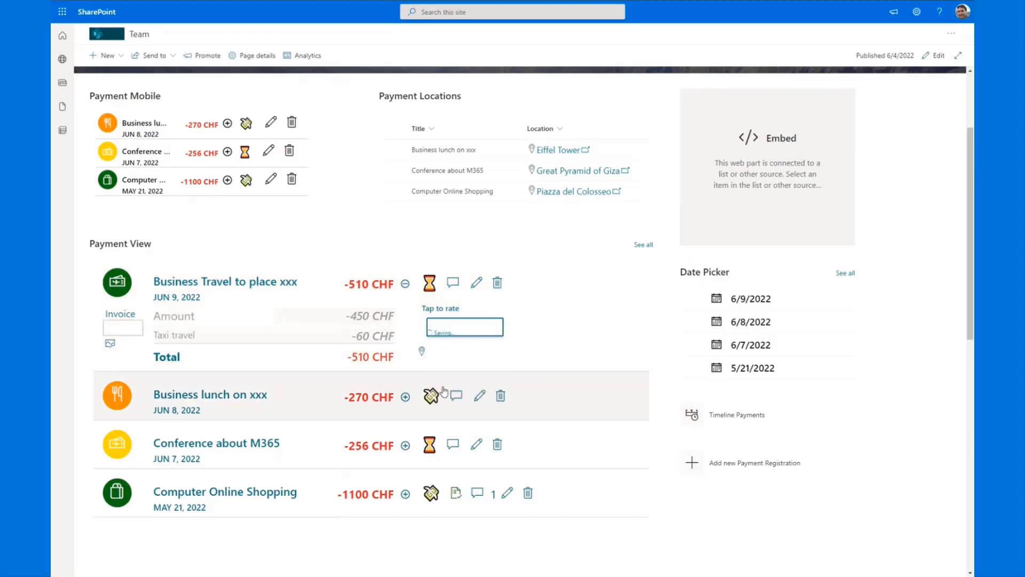
- Set the Business Travel payment's location to the Eiffel Tower in Paris
left_click(440, 356)
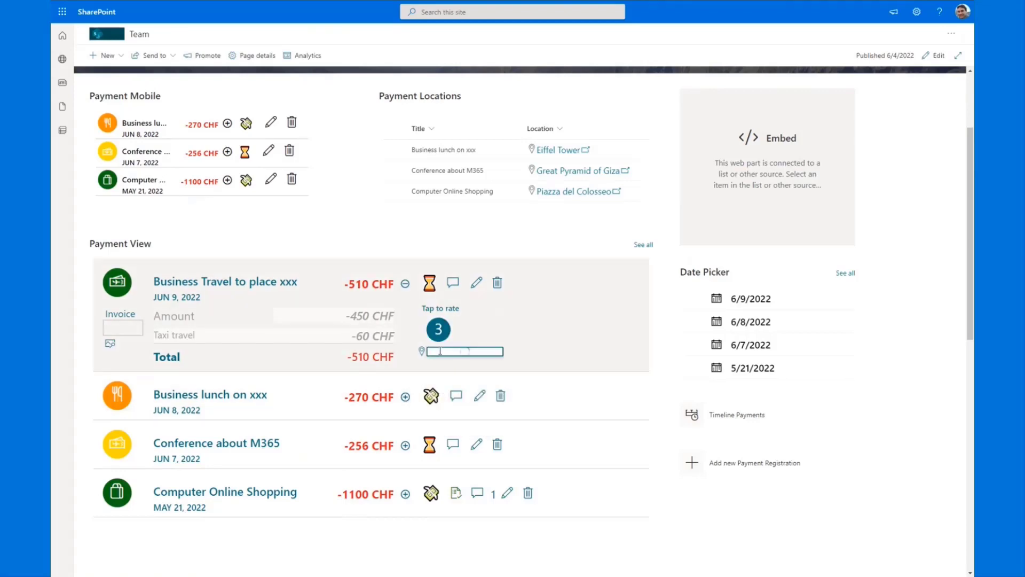
type("Eiffel")
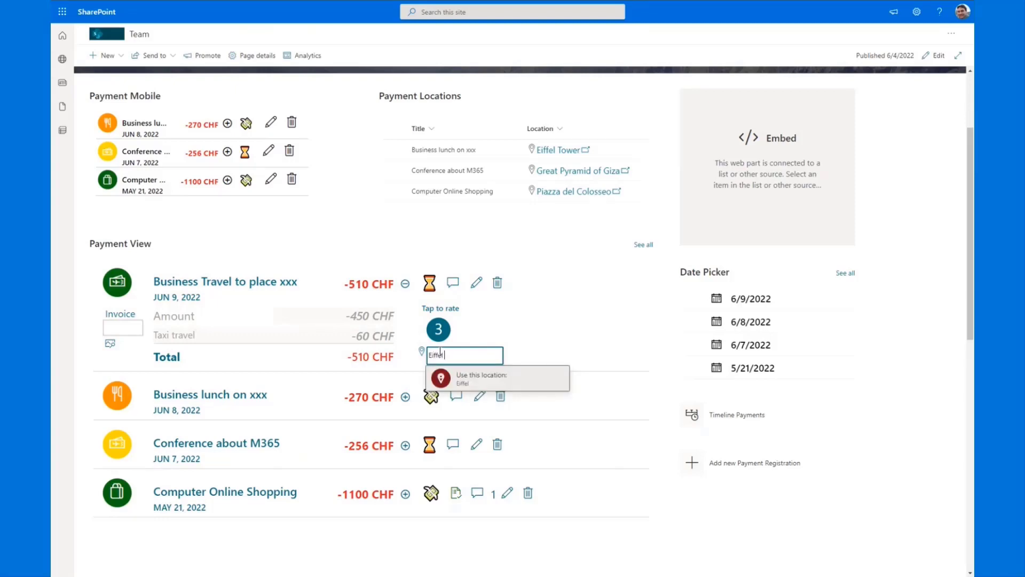
type(" Tower")
key("BackSpace")
key("BackSpace")
key("BackSpace")
key("BackSpace")
type("ffel T")
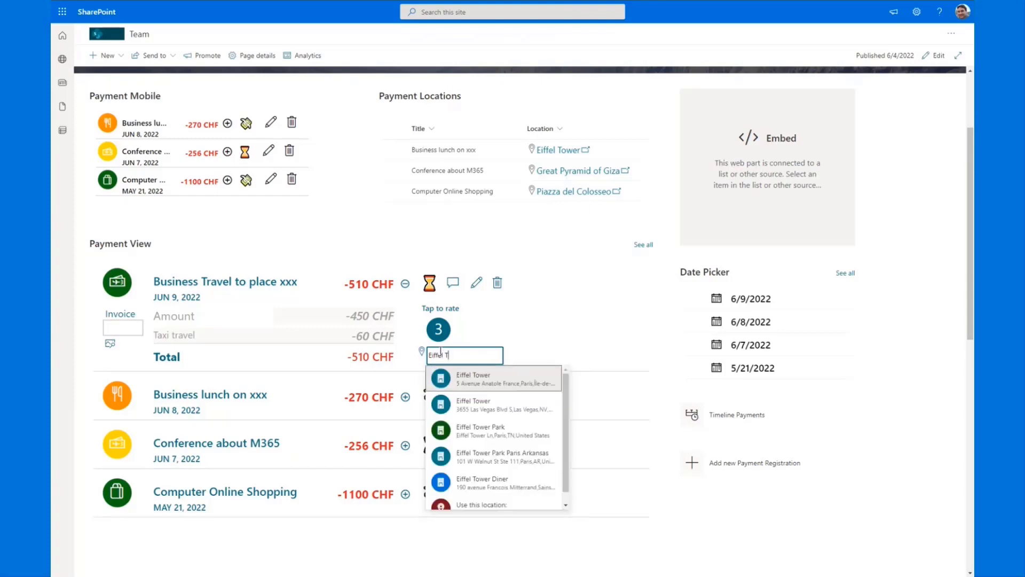
key("Return")
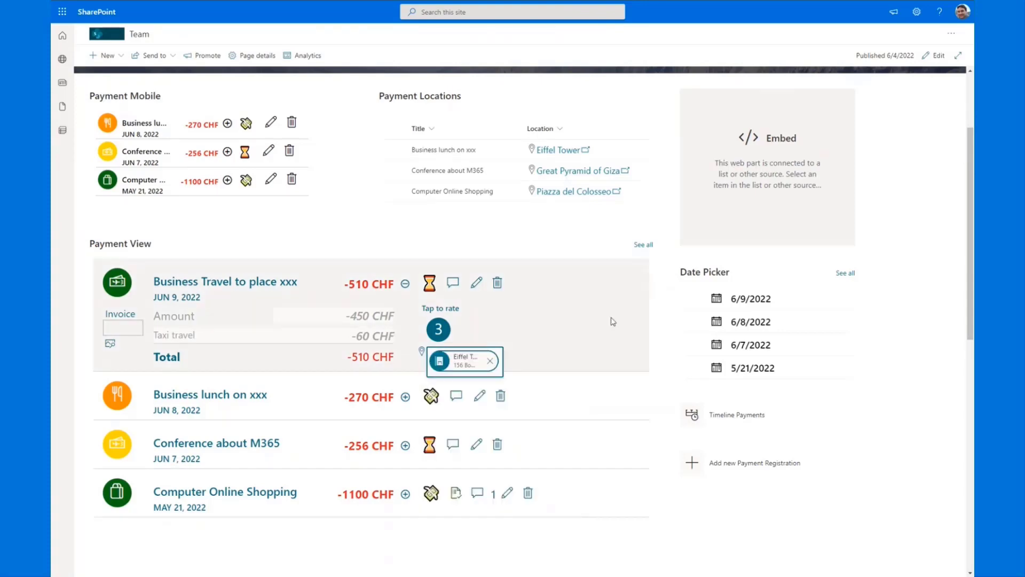
left_click(612, 321)
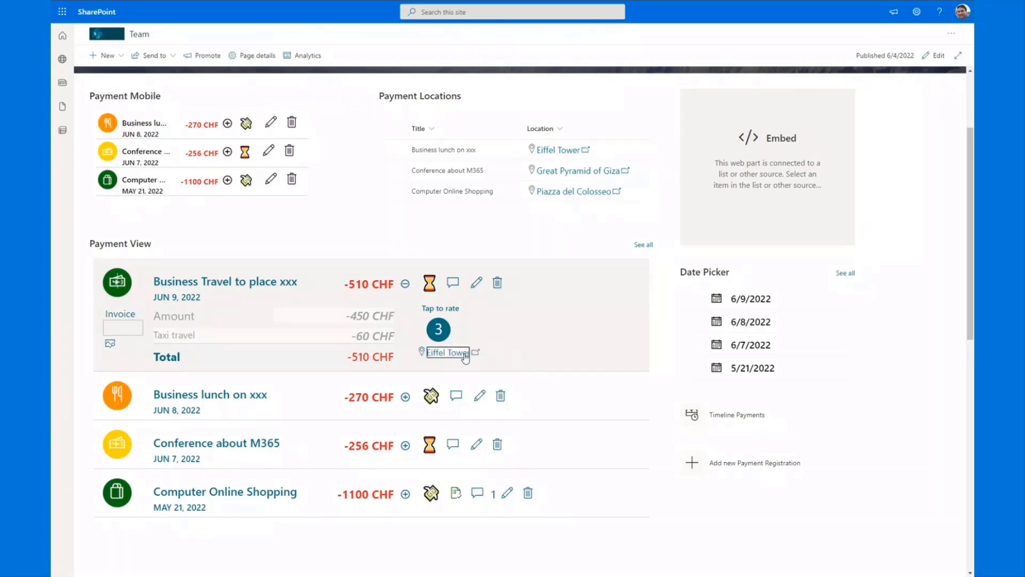
- Open the map of the Business Travel payment's Eiffel Tower location from its address details
mouse_move(466, 358)
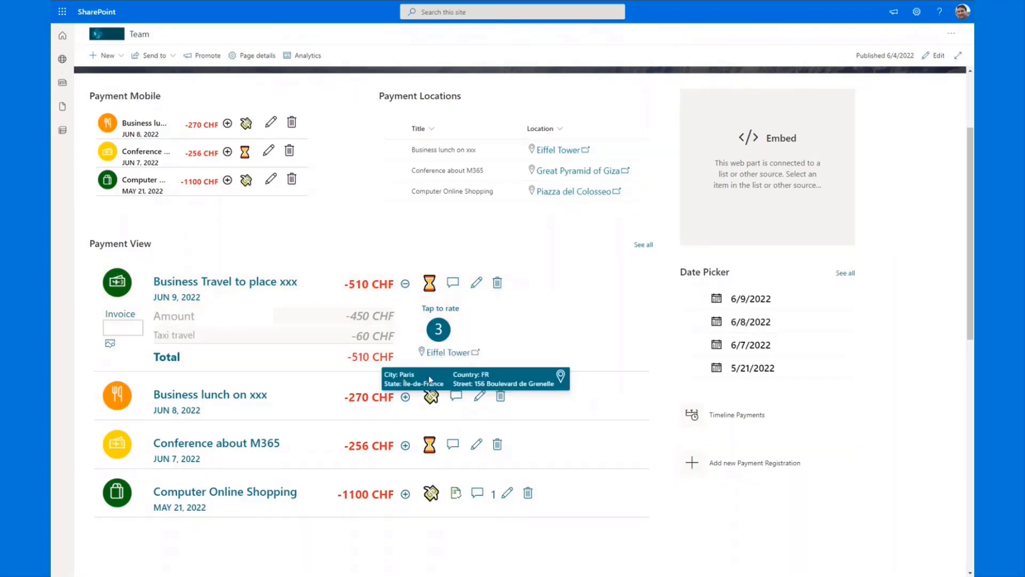
left_click(561, 377)
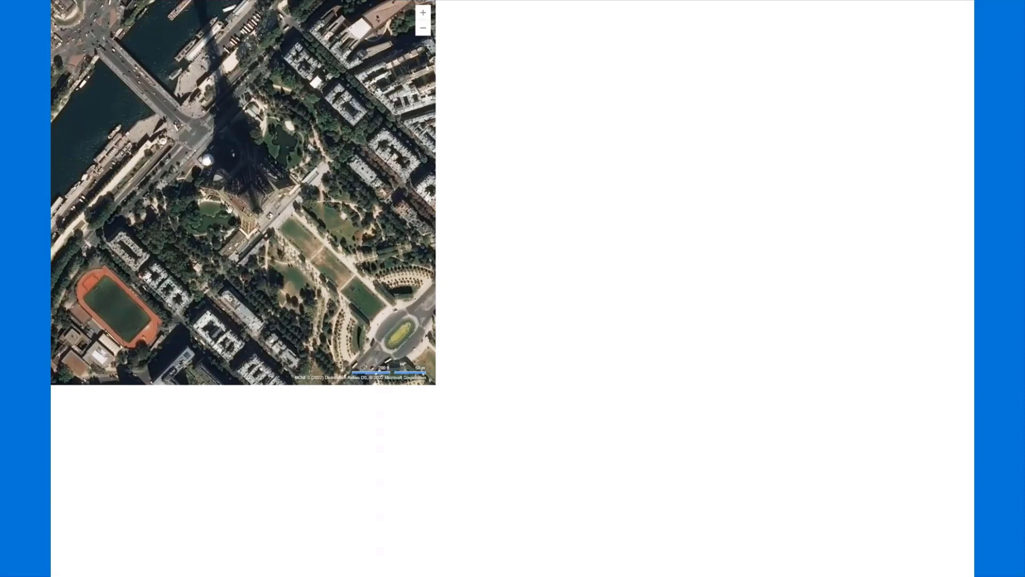
- Zoom out of the Eiffel Tower map and examine the surrounding area along the Seine
scroll(229, 209, "down", 2)
scroll(275, 223, "down", 2)
left_click_drag(275, 223, 235, 306)
scroll(235, 305, "up", 2)
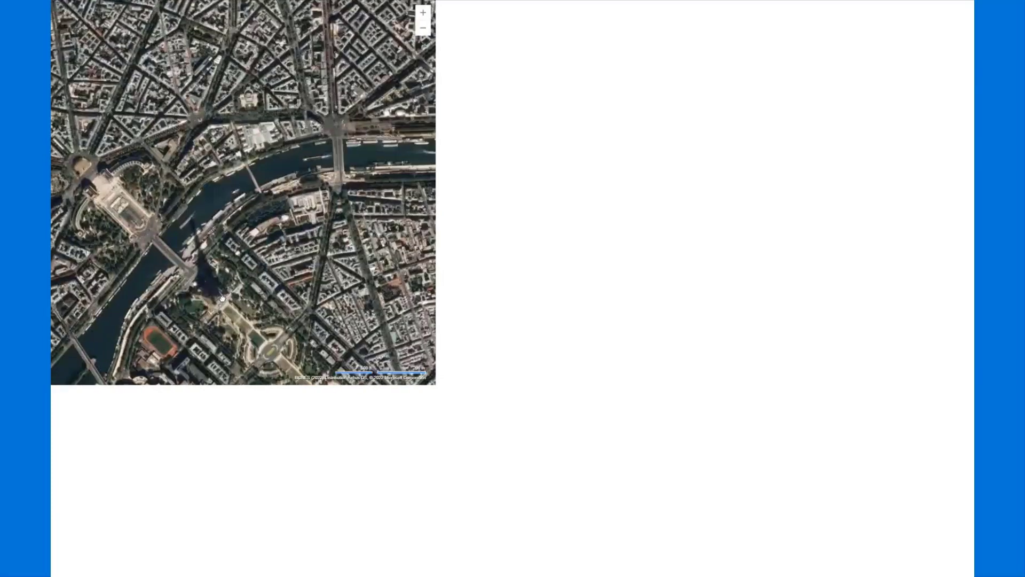
left_click_drag(225, 259, 243, 229)
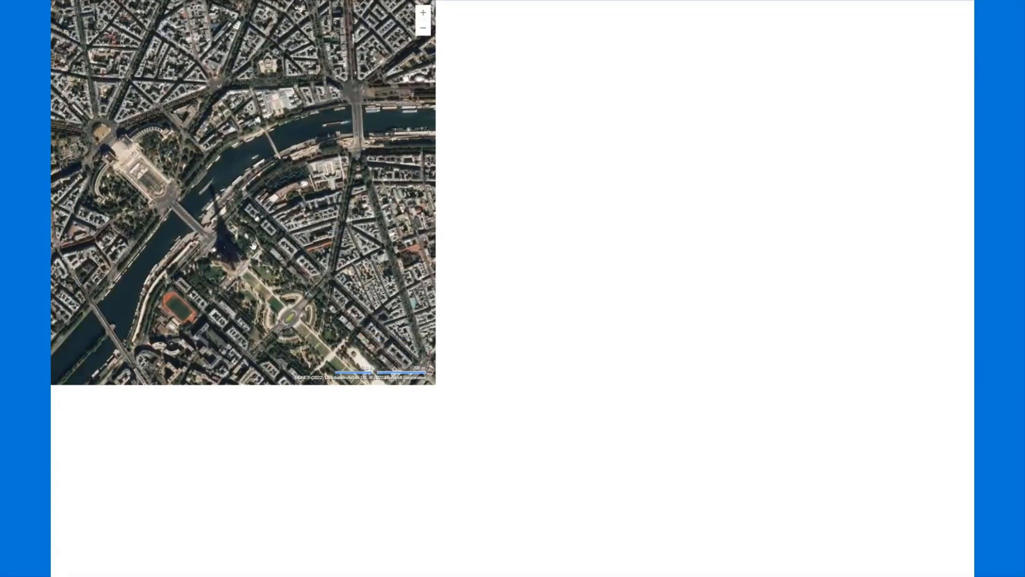
left_click_drag(273, 266, 248, 263)
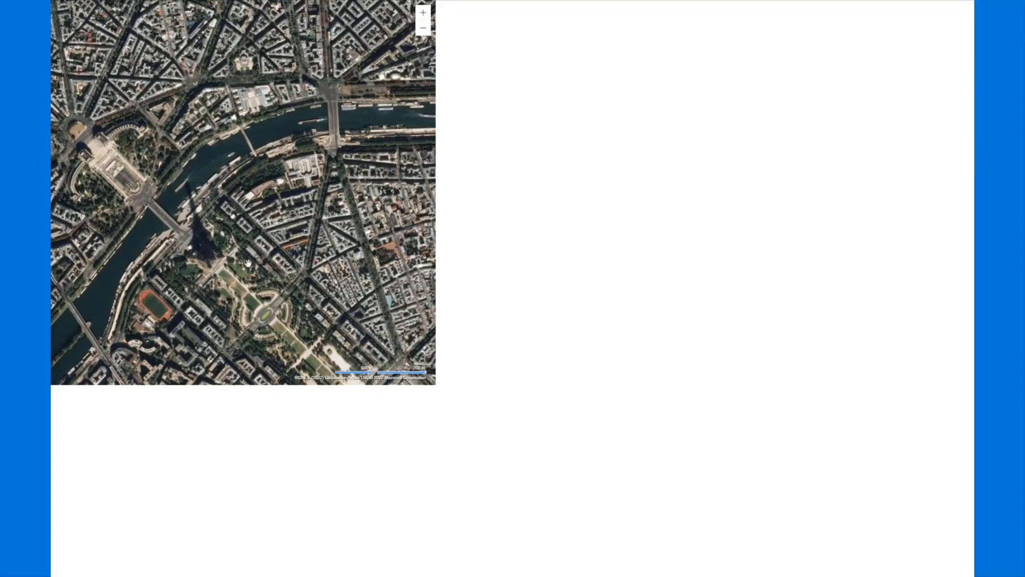
- Close the location map and open the Invoices library from the Business Travel payment's invoice details
key("ctrl+w")
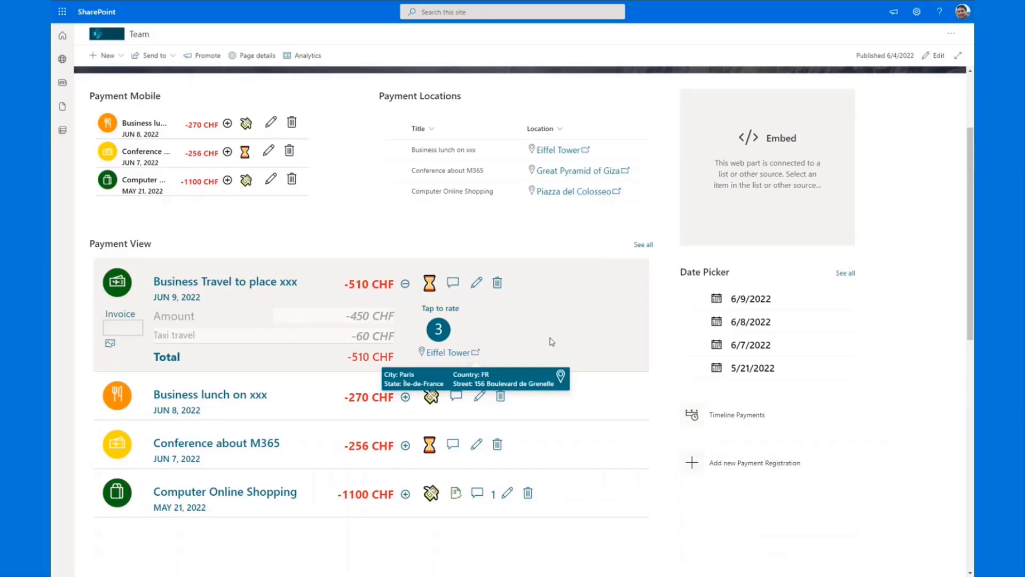
left_click(110, 346)
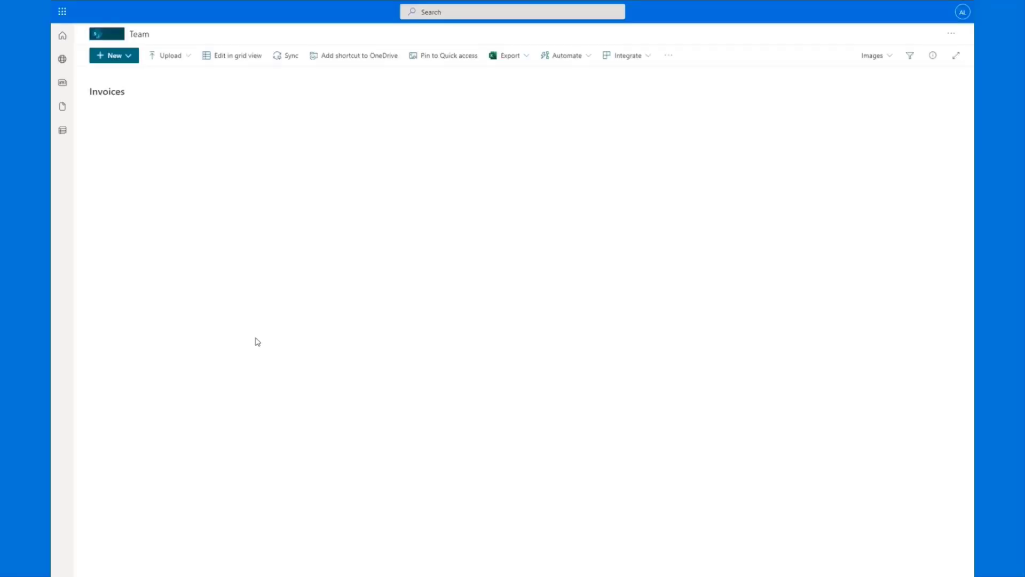
left_click(188, 58)
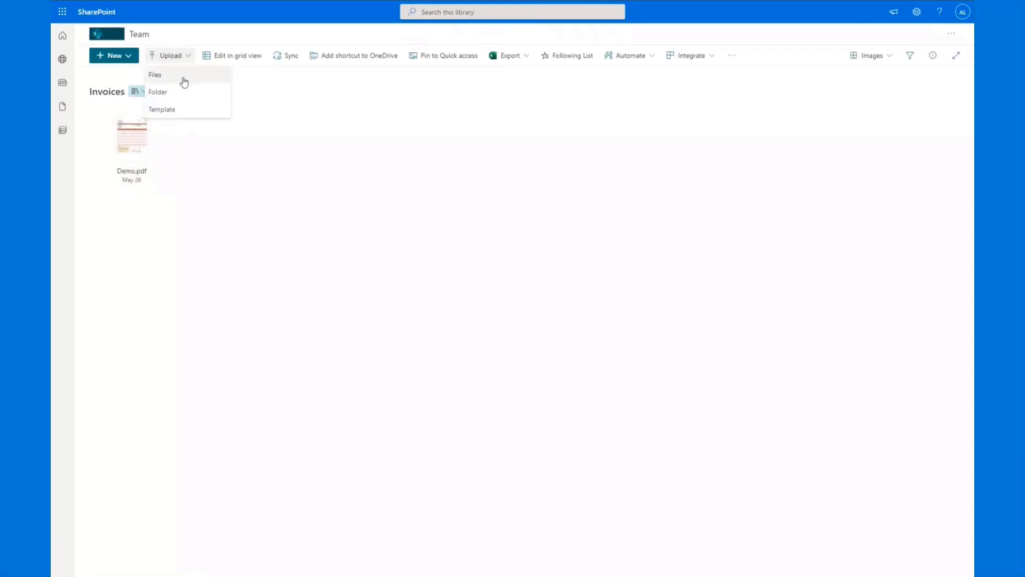
left_click(172, 94)
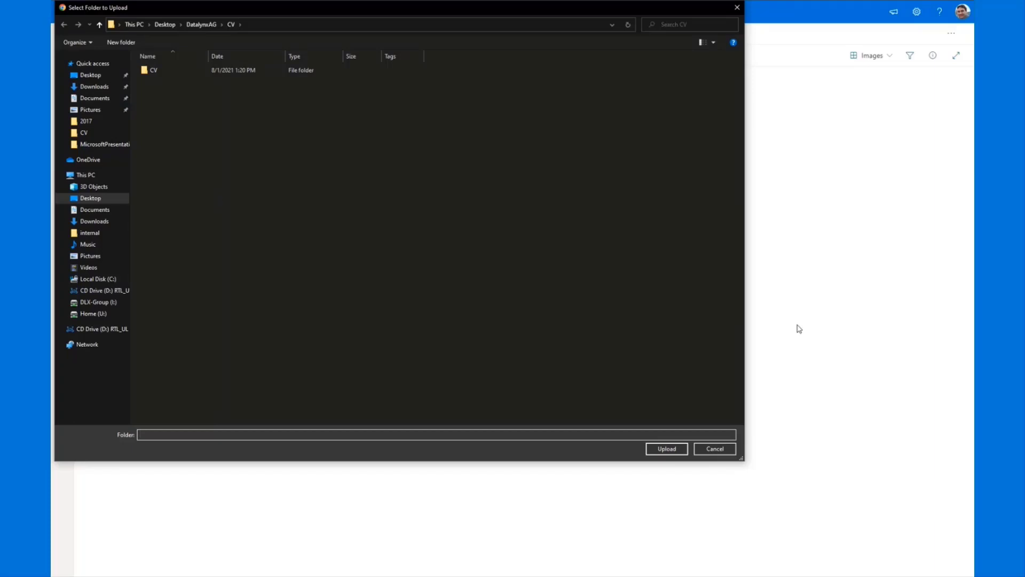
key("Escape")
left_click(189, 57)
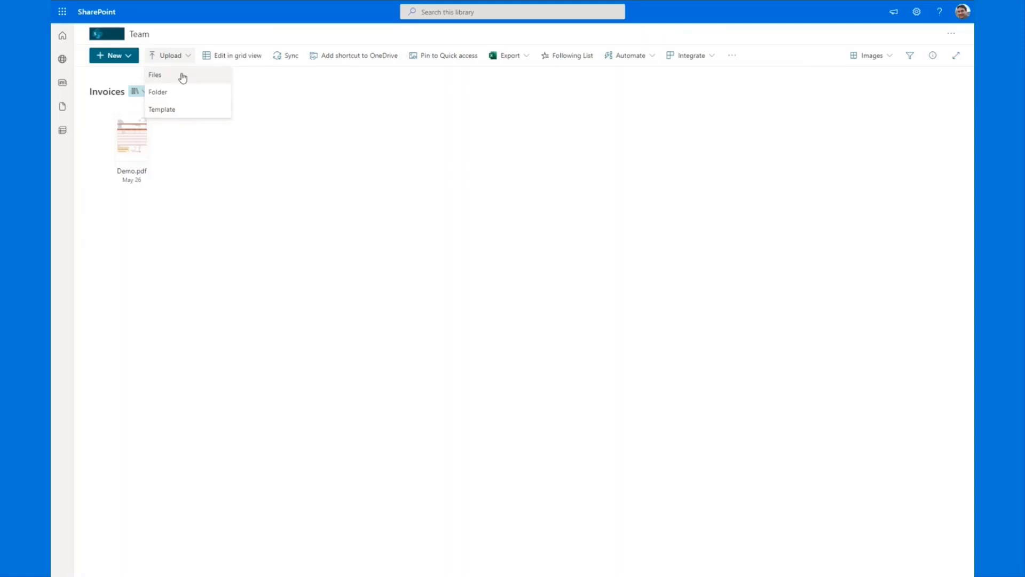
- Create a folder named 2022 in the Invoices library
left_click(113, 55)
left_click(129, 77)
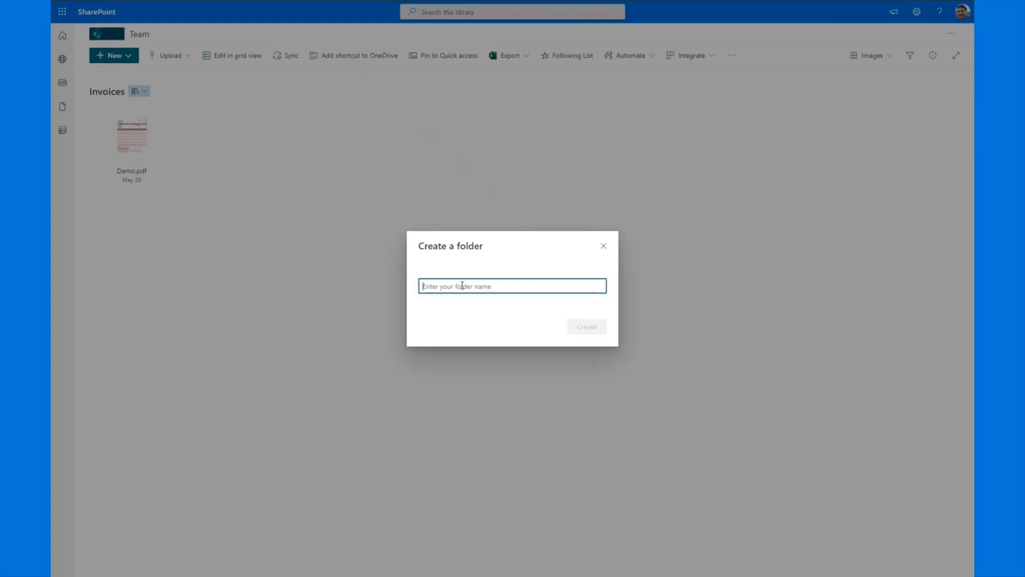
type("^2022")
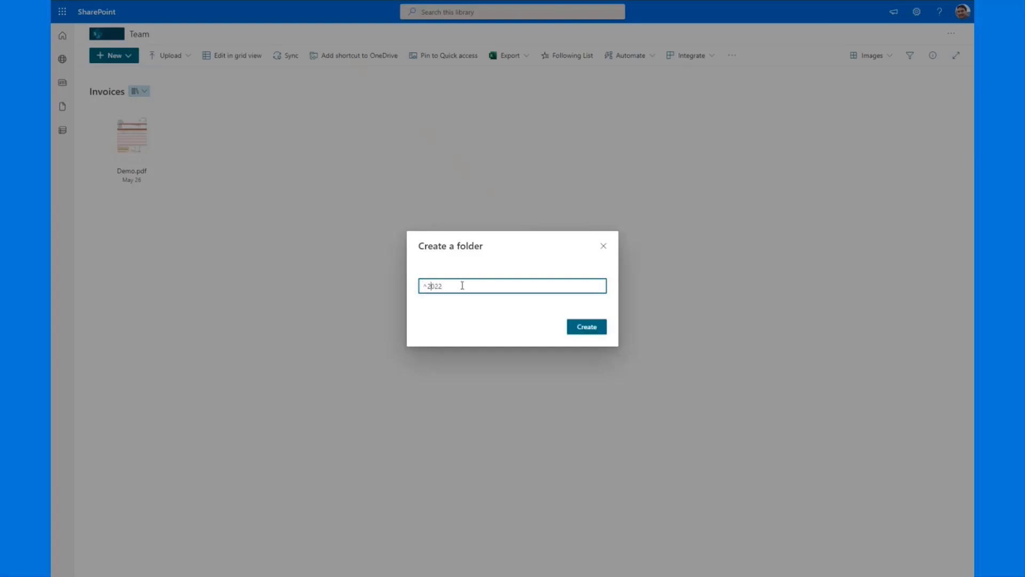
key("BackSpace")
left_click(586, 327)
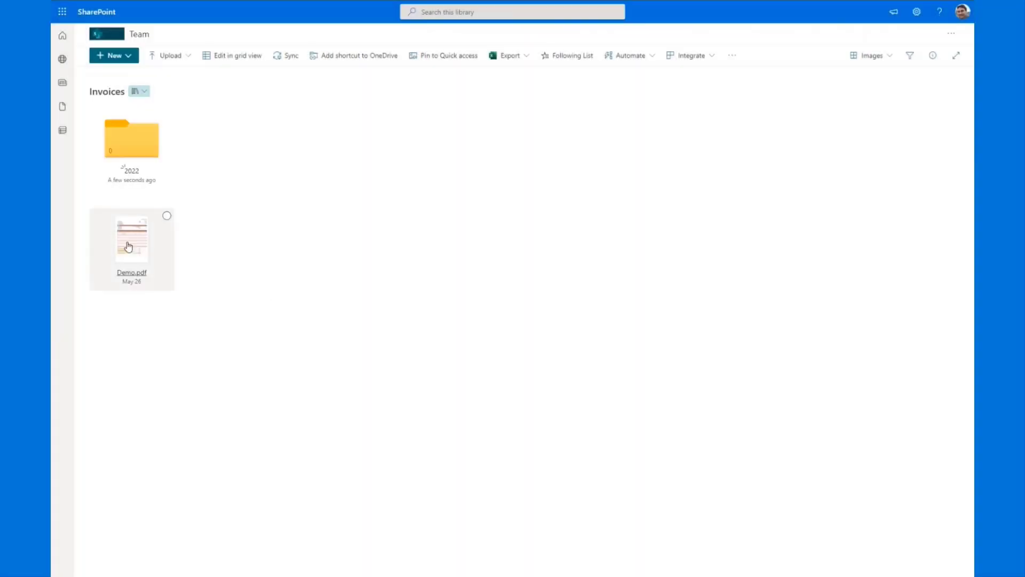
- Move Demo.pdf into the 2022 folder and open that folder
left_click(166, 216)
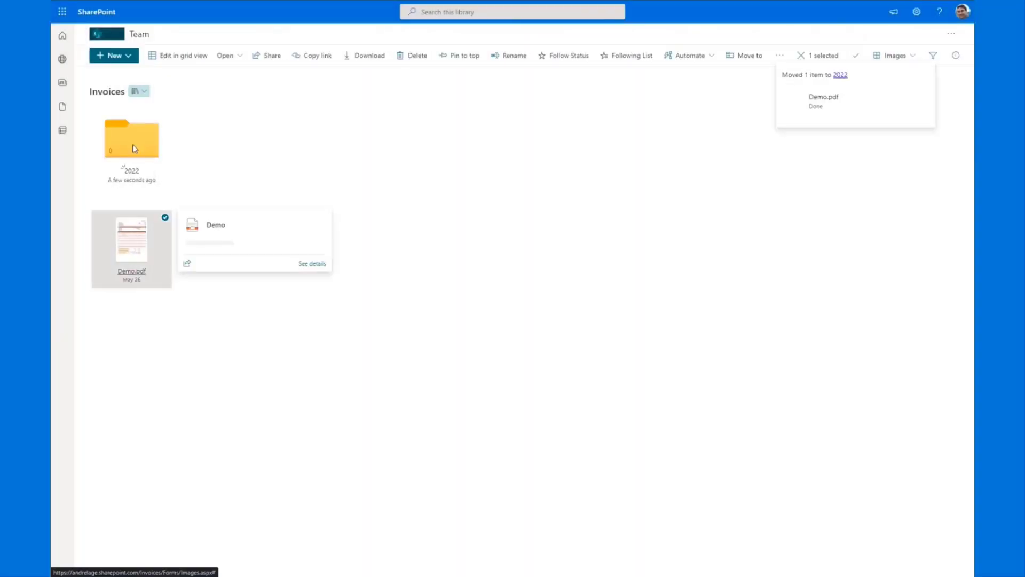
left_click(134, 148)
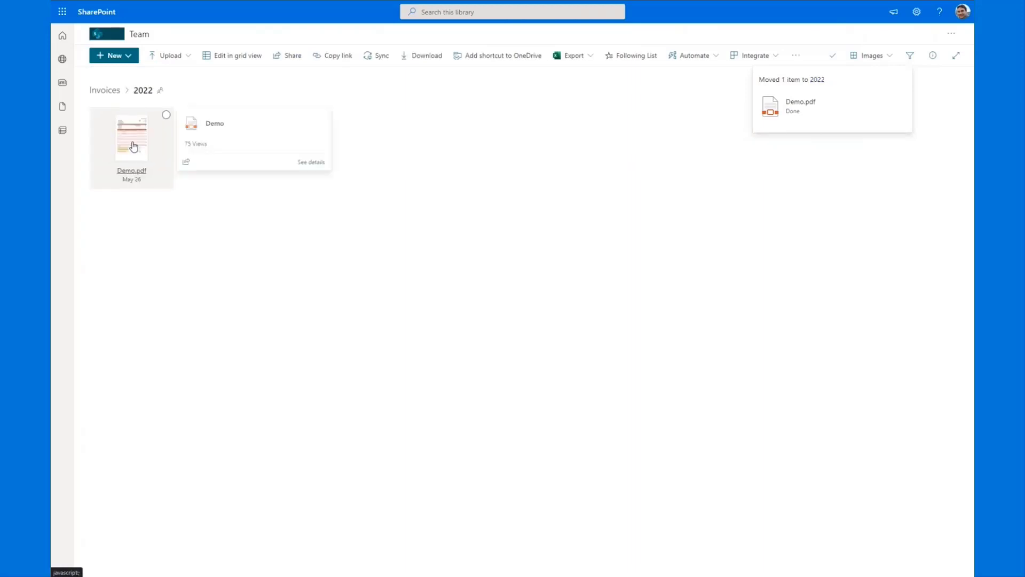
- Copy the sharing link of Demo.pdf and enter it as the Business Travel payment's invoice on the payments page
right_click(133, 145)
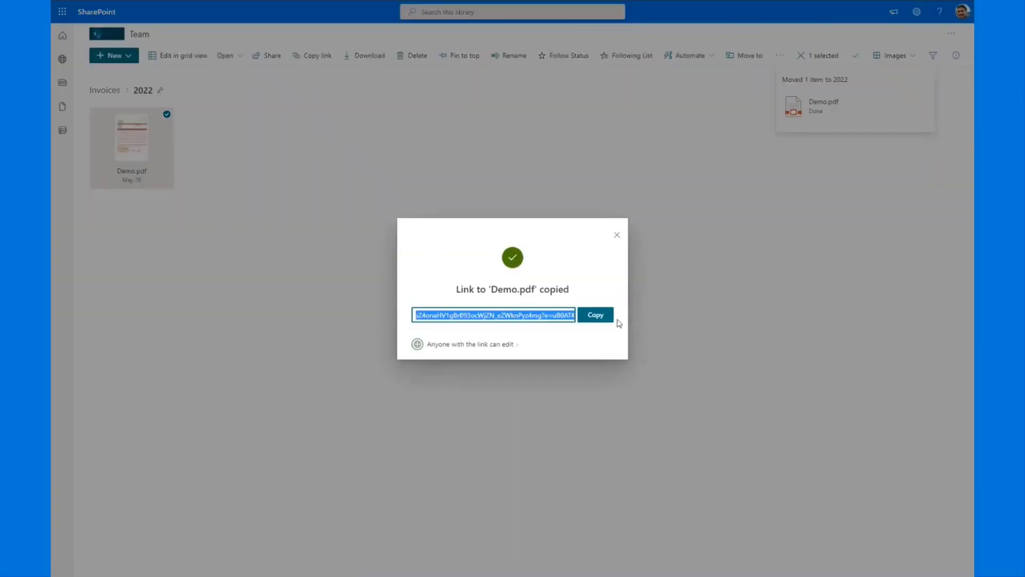
left_click(597, 319)
left_click(683, 282)
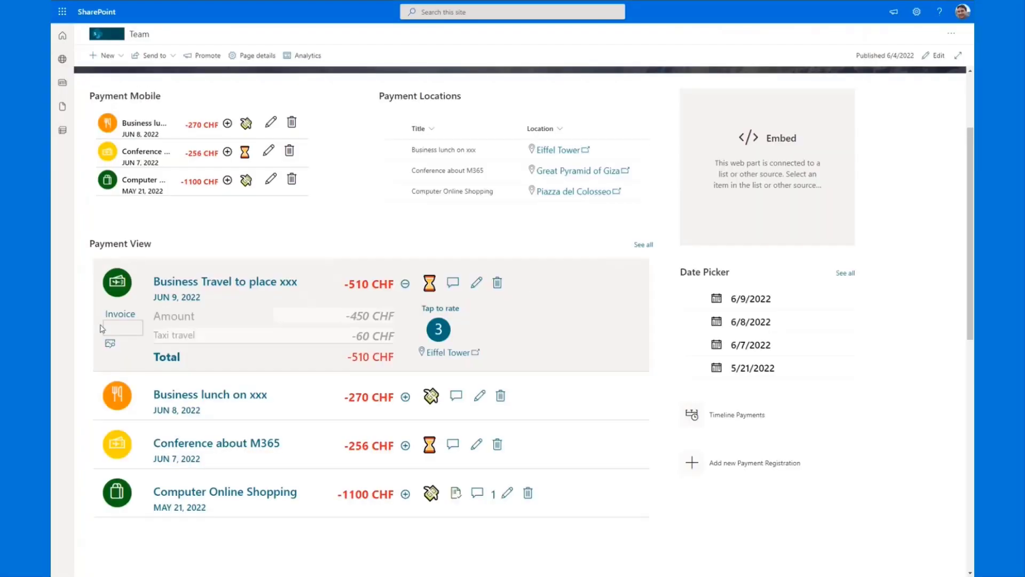
left_click(104, 328)
key("ctrl+v")
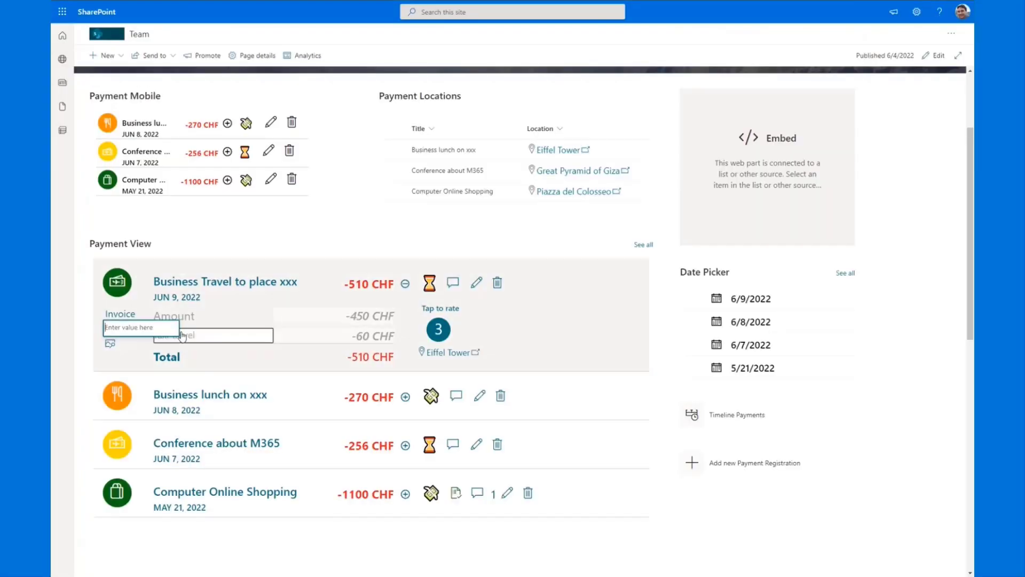
key("Return")
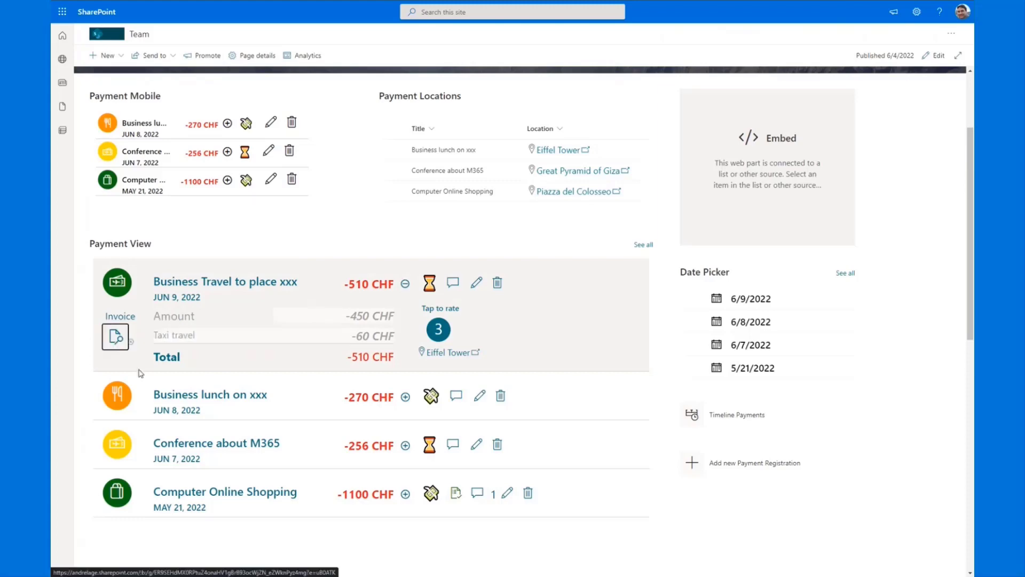
- View the Business Travel payment's linked invoice, close it and bring up the payment's summary card
left_click(113, 340)
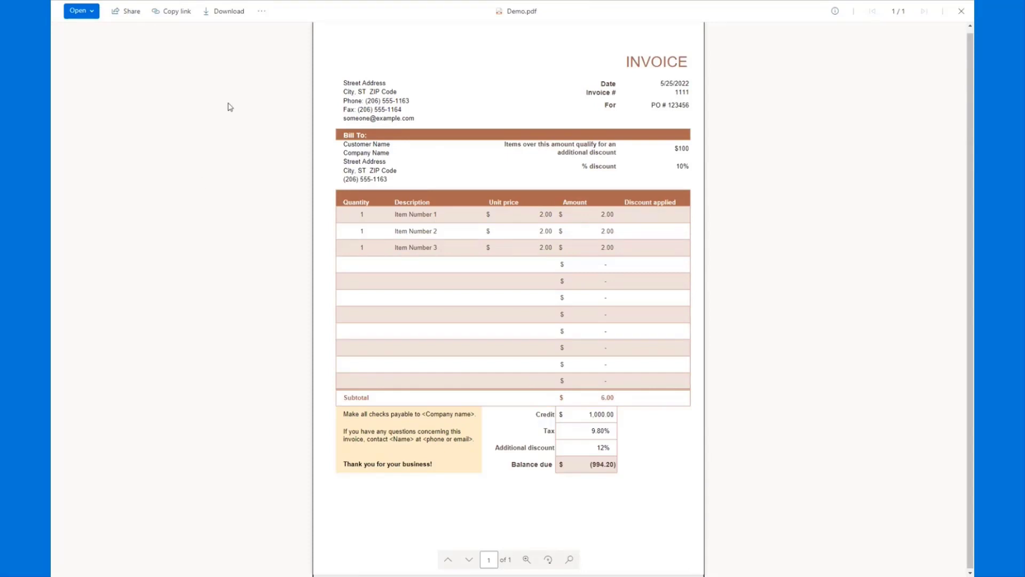
key("Escape")
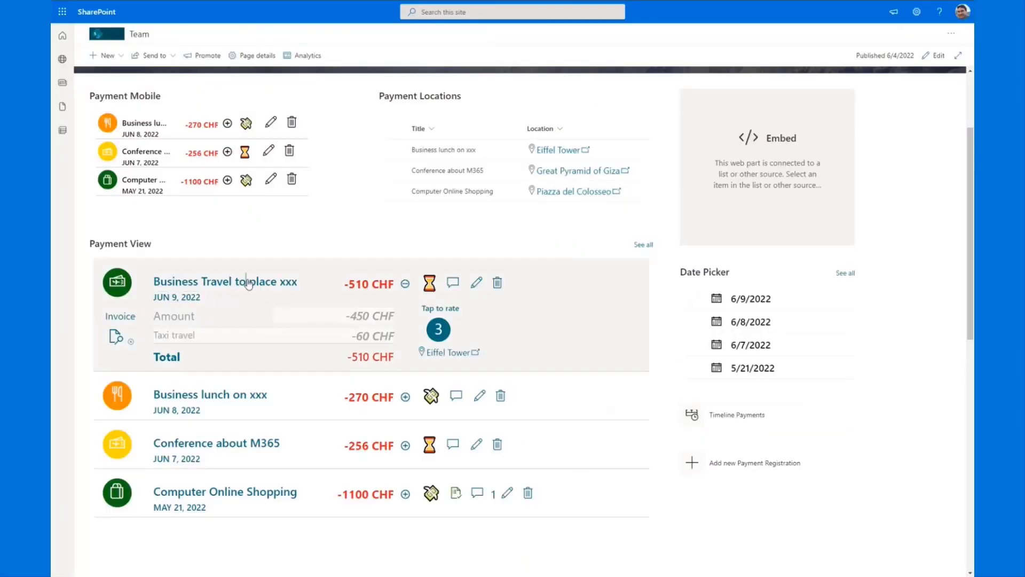
mouse_move(249, 284)
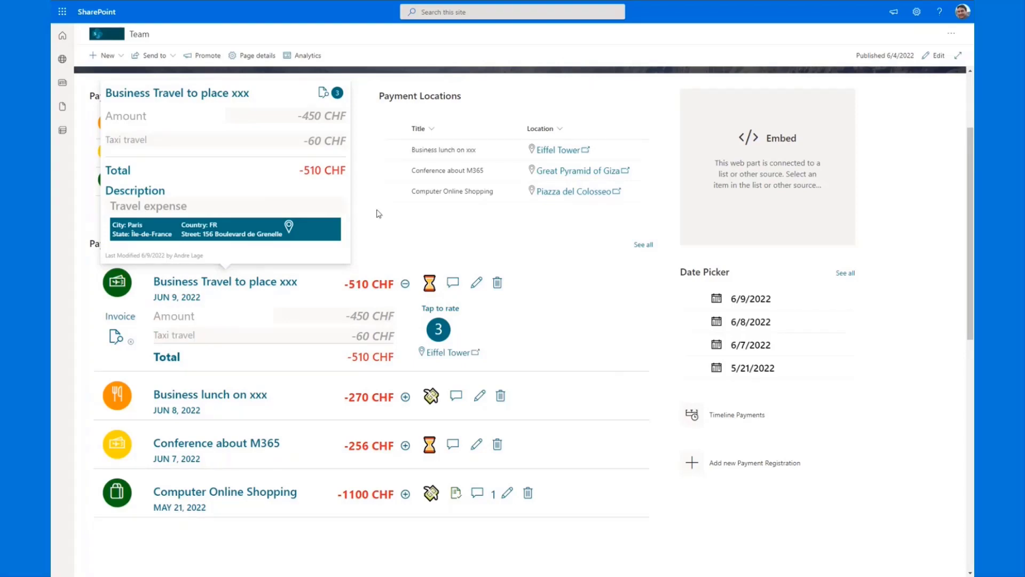
- Set the Business Travel payment's amount to -1450 CHF
left_click(347, 316)
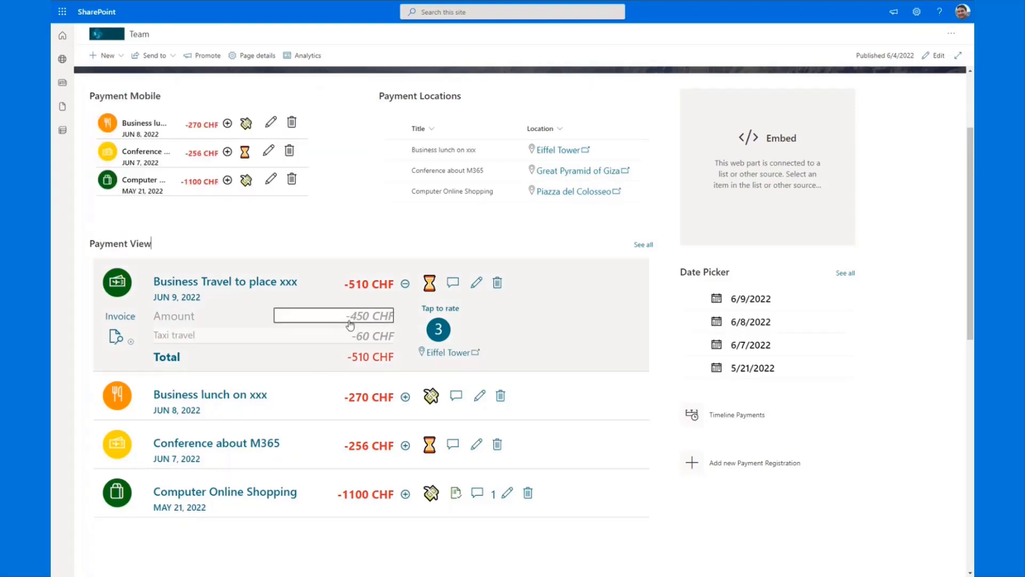
key("Home")
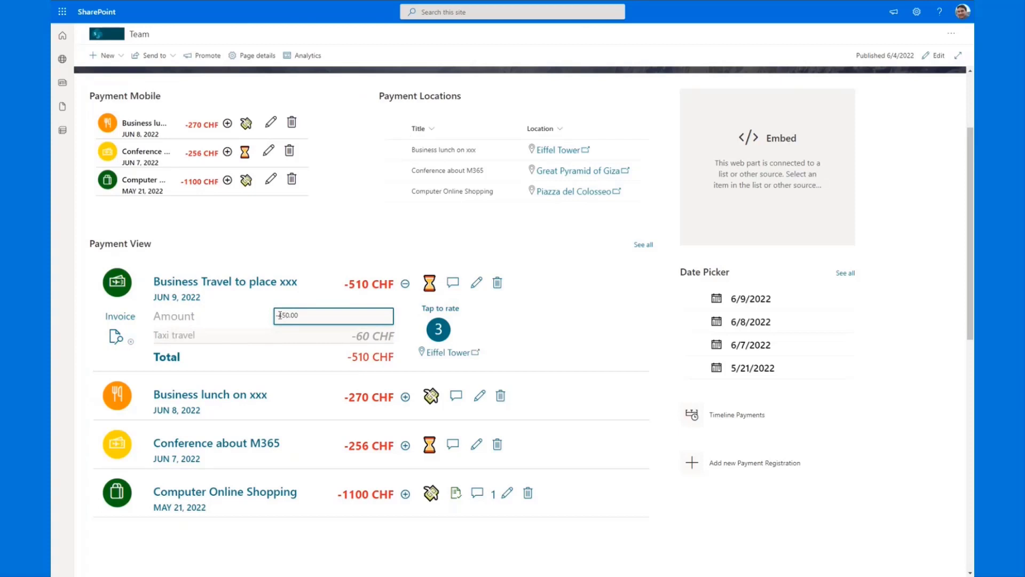
type("1")
key("Return")
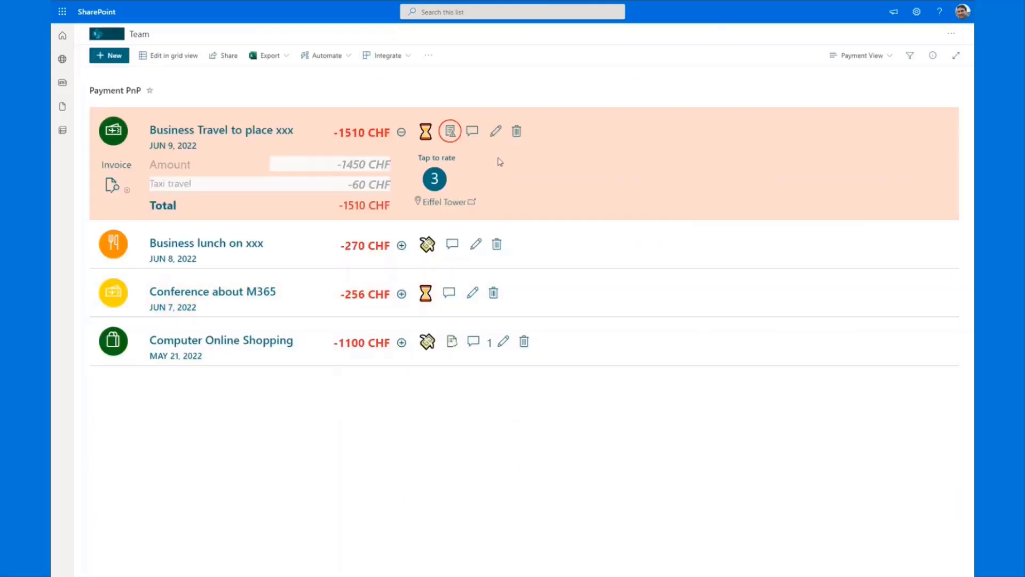
- Run the "PnP - Create wait and response" approval flow for the Business Travel payment
left_click(451, 132)
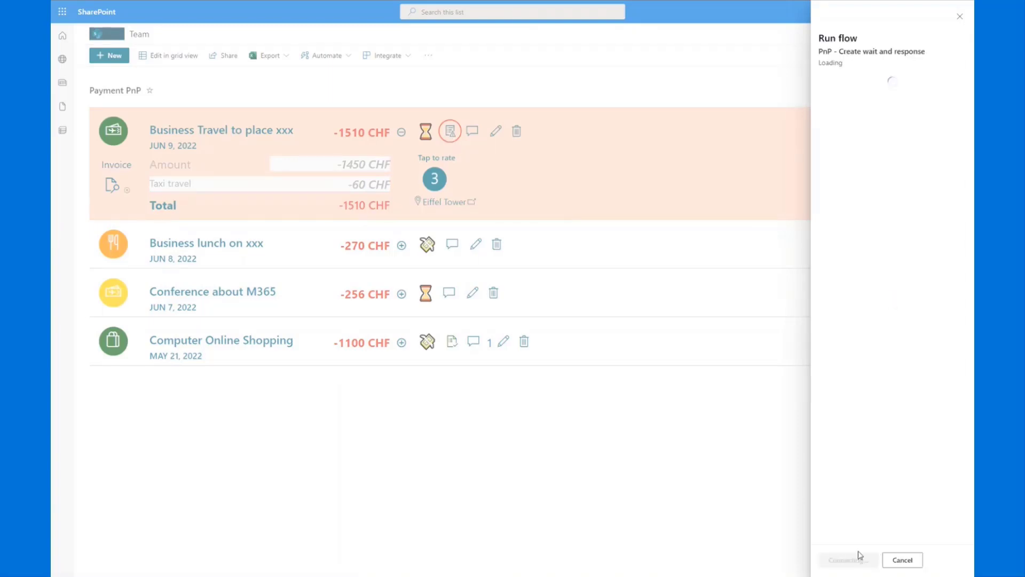
left_click(855, 563)
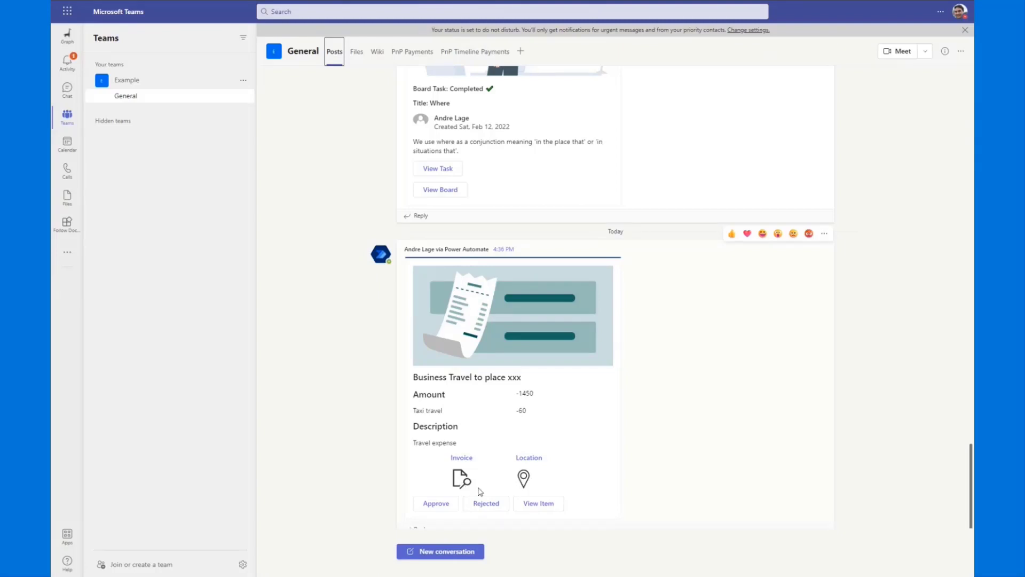
- In the General channel of Microsoft Teams, reject the Business Travel payment with the reason "This travel was not approved"
scroll(385, 451, "down", 1)
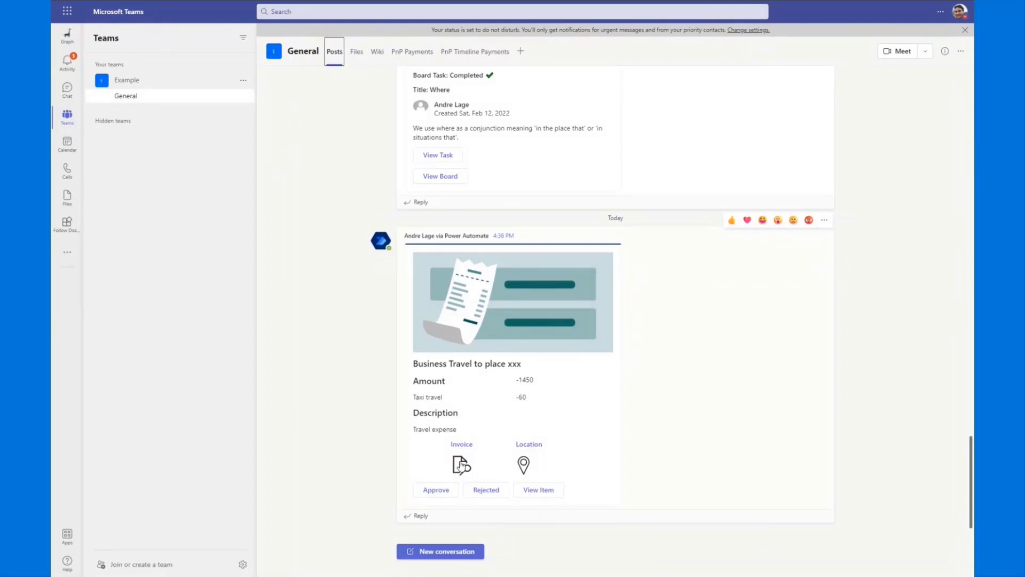
left_click(494, 491)
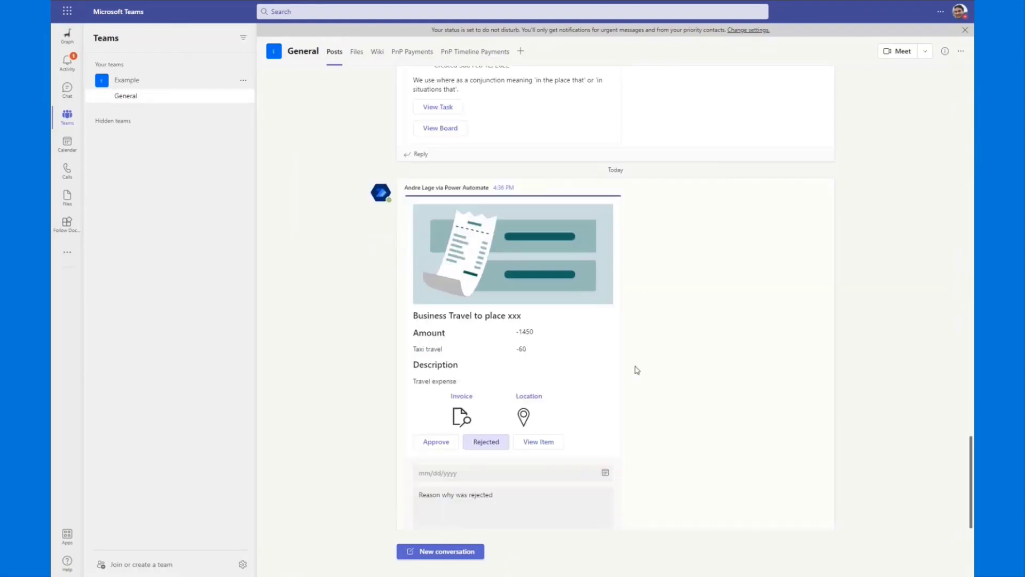
left_click(486, 439)
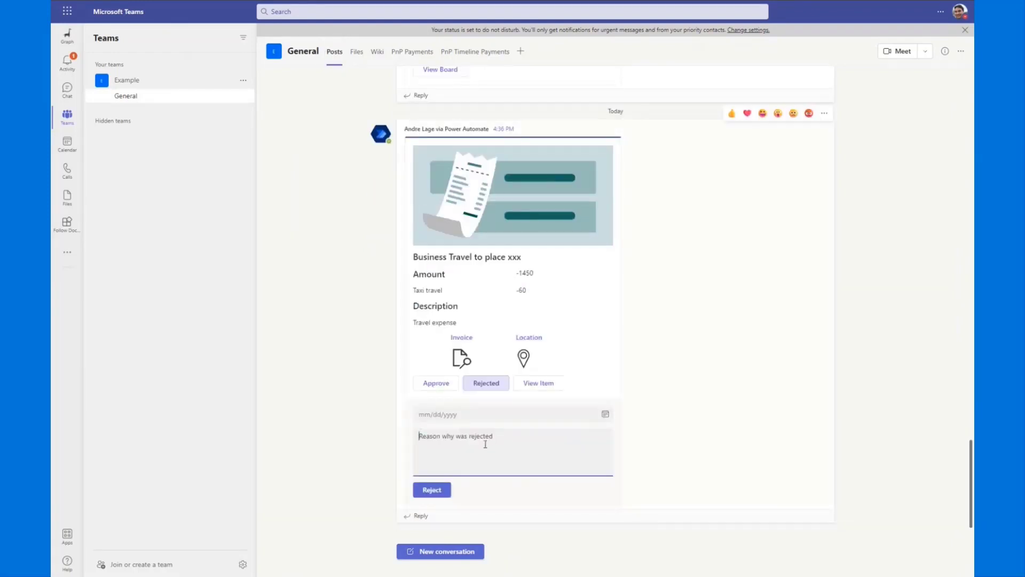
type("This travel was not approved")
left_click(432, 491)
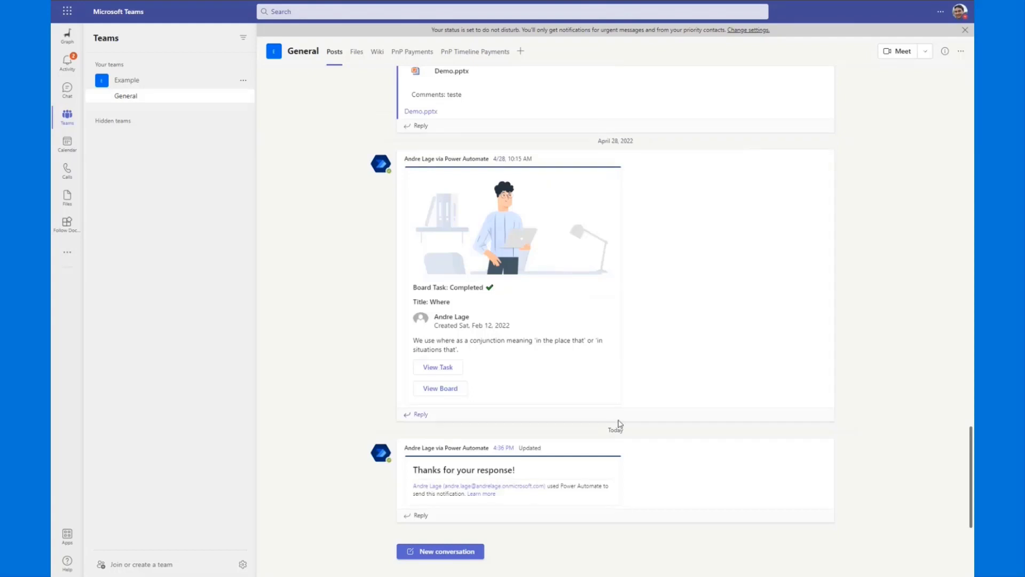
- Return to the SharePoint payments page and check the Business Travel payment's approval status, collapsing and re-expanding its details
key("ctrl+Tab")
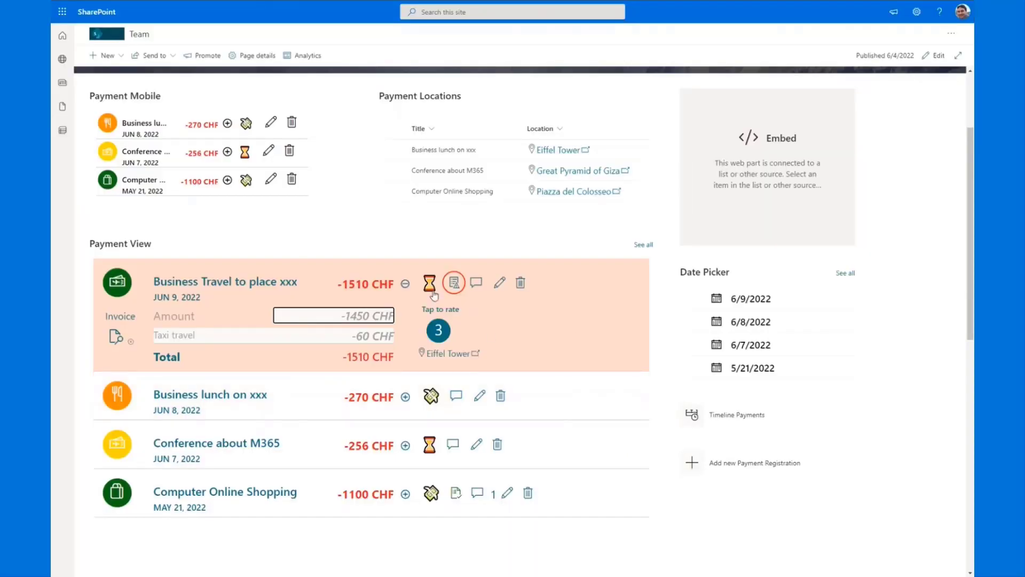
left_click(406, 283)
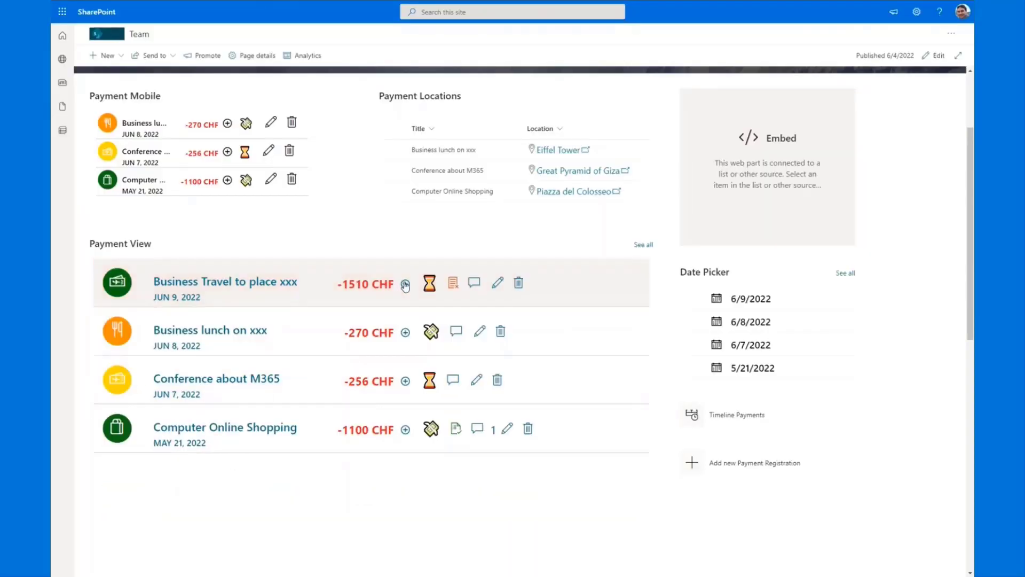
left_click(453, 288)
left_click(405, 284)
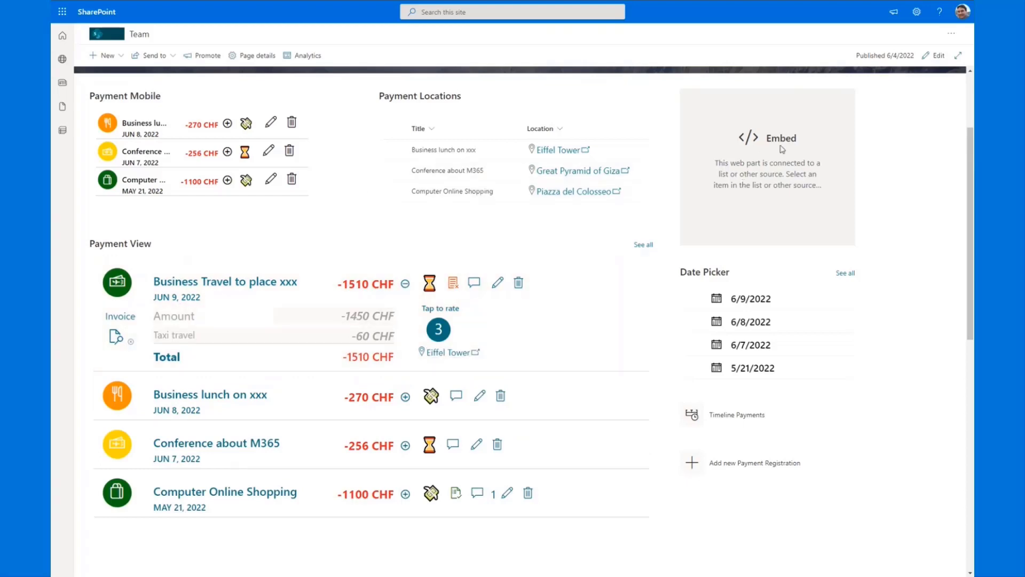
- Show the location maps of the Computer Online Shopping, Conference about M365 and Business lunch payments in turn
left_click(395, 192)
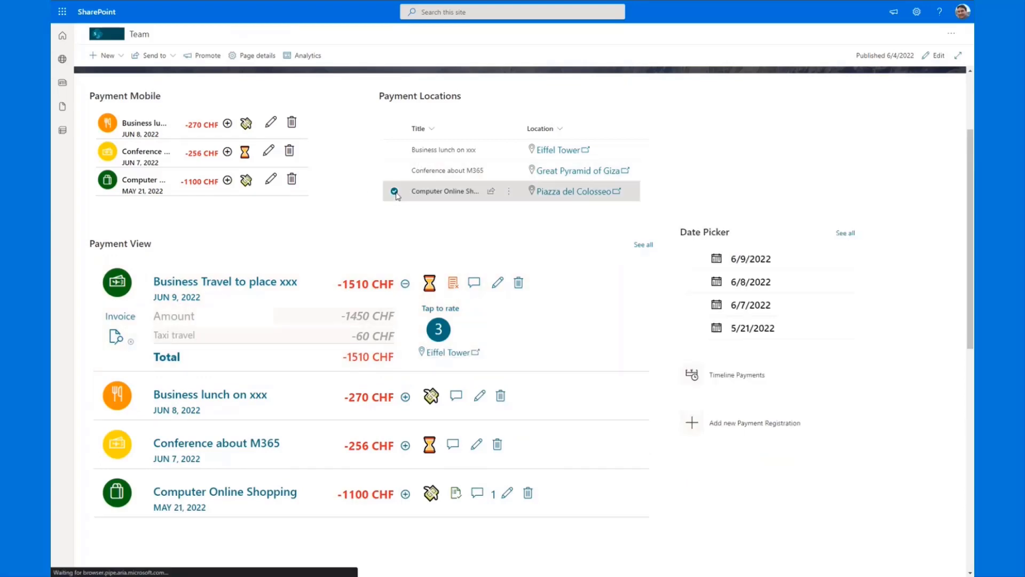
left_click(395, 171)
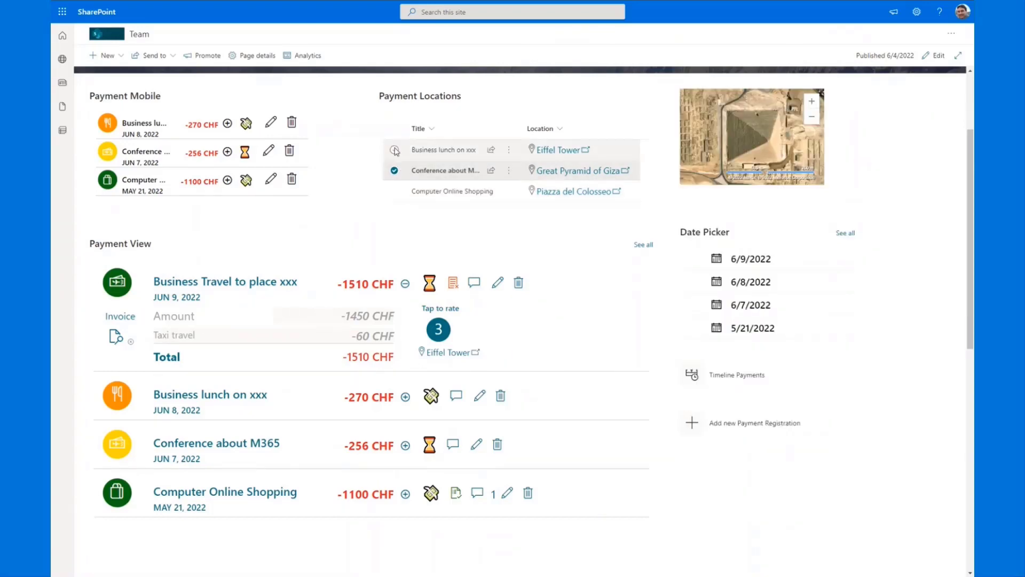
left_click(395, 151)
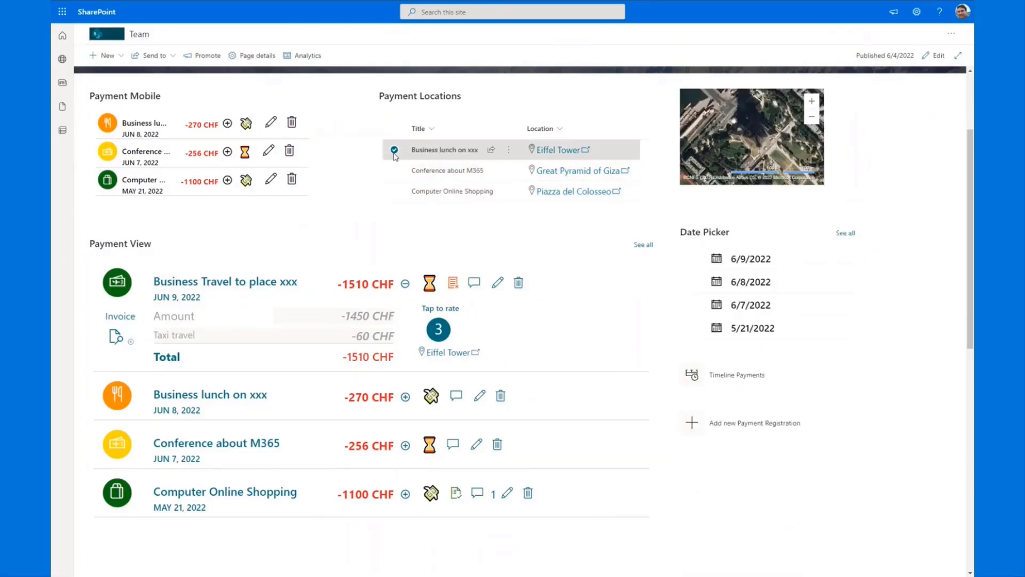
- Open the payments timeline in Microsoft Teams and show the Business Travel entry's details card
left_click(406, 284)
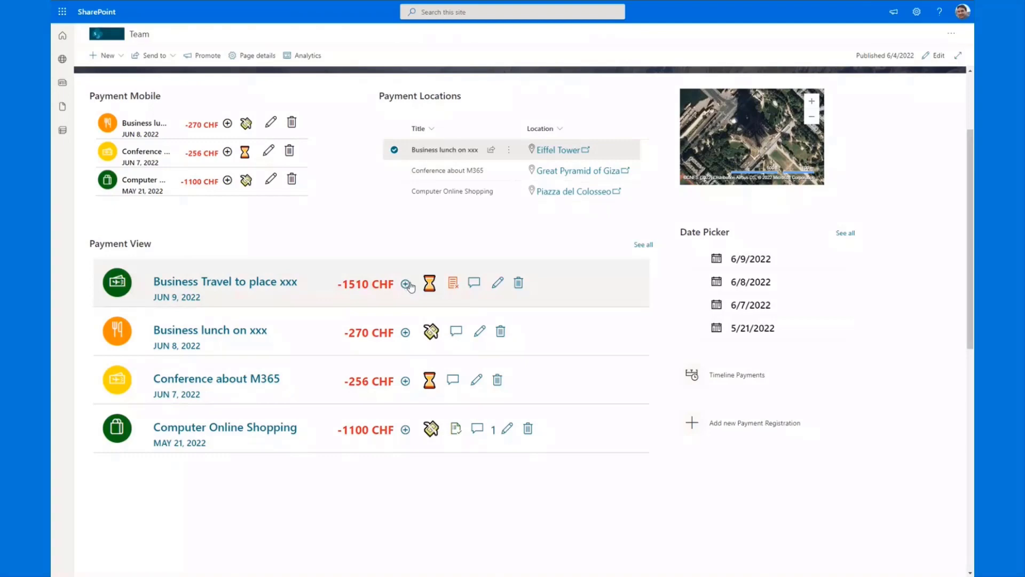
left_click(732, 381)
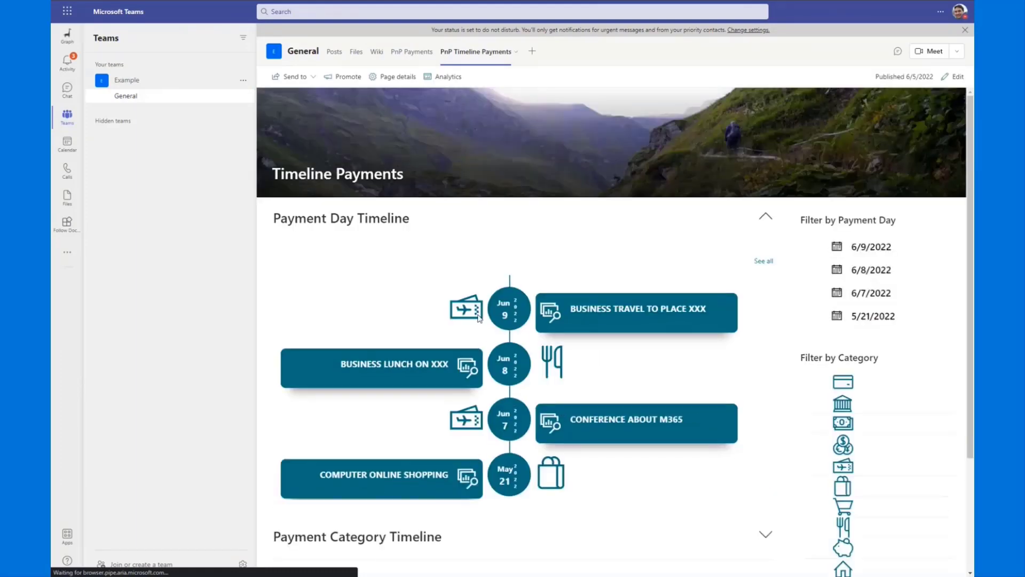
left_click(546, 315)
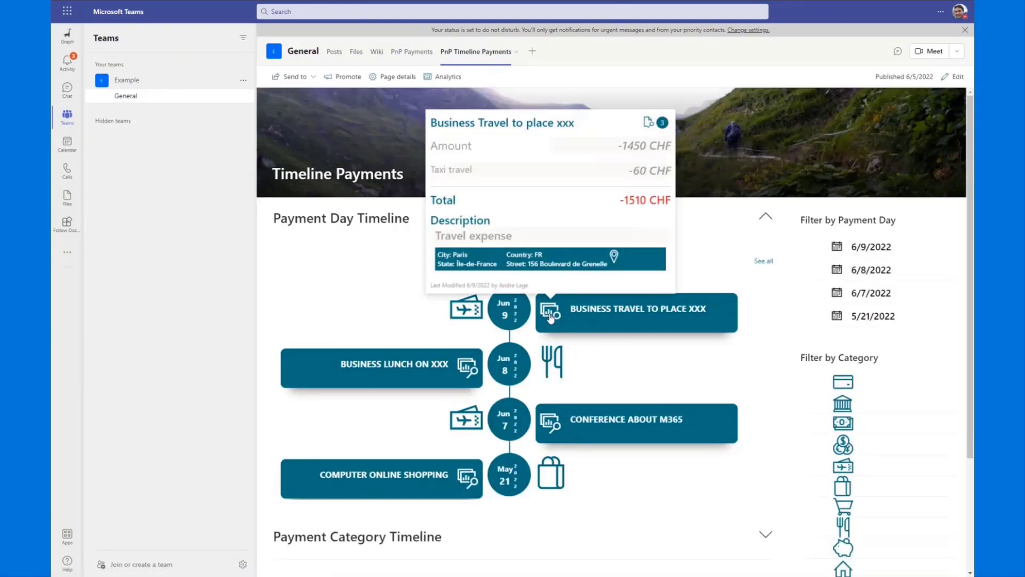